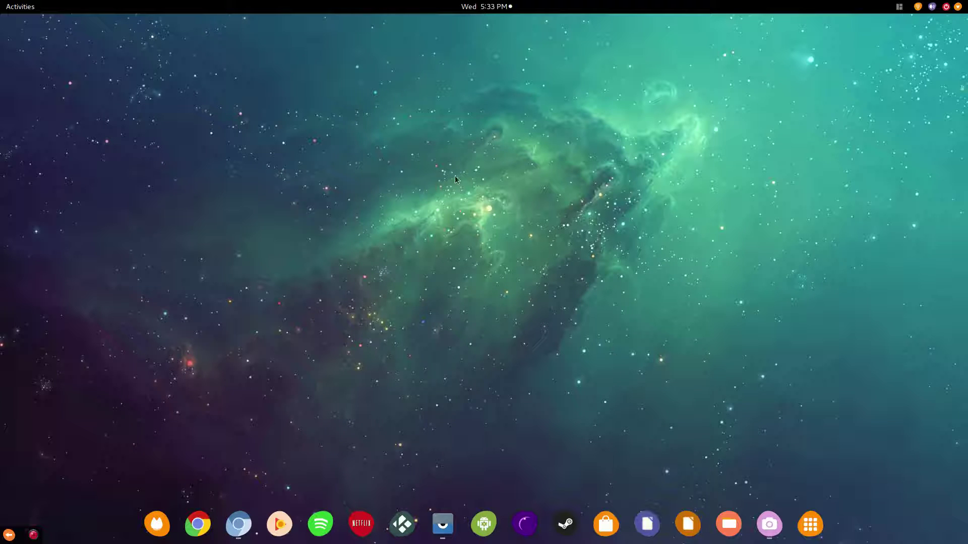
right_click(401, 179)
left_click(304, 262)
right_click(322, 394)
left_click(323, 382)
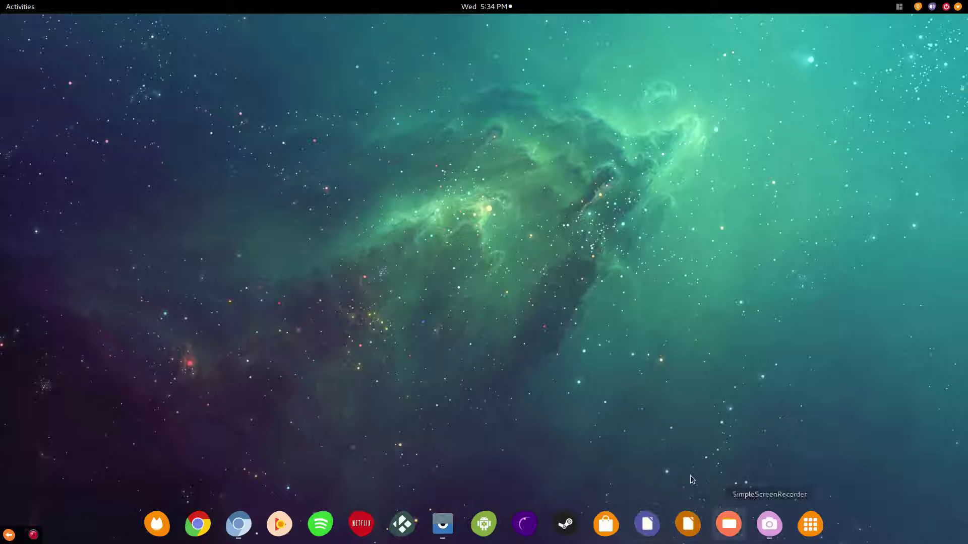
Step: Switch to the Vysor window mirroring the ONEPLUS A3000 phone and move it so the phone's navigation bar fits on screen
key("alt+Tab")
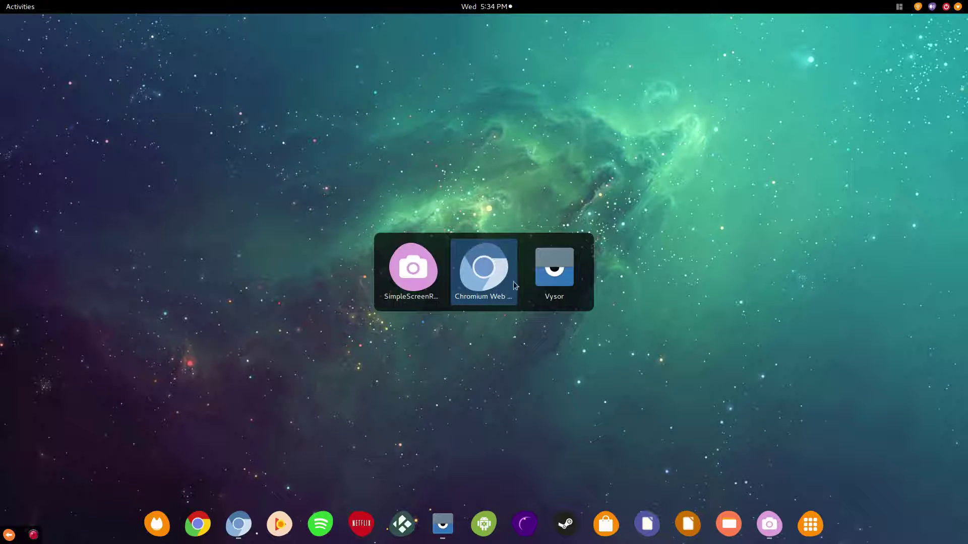
left_click(588, 247)
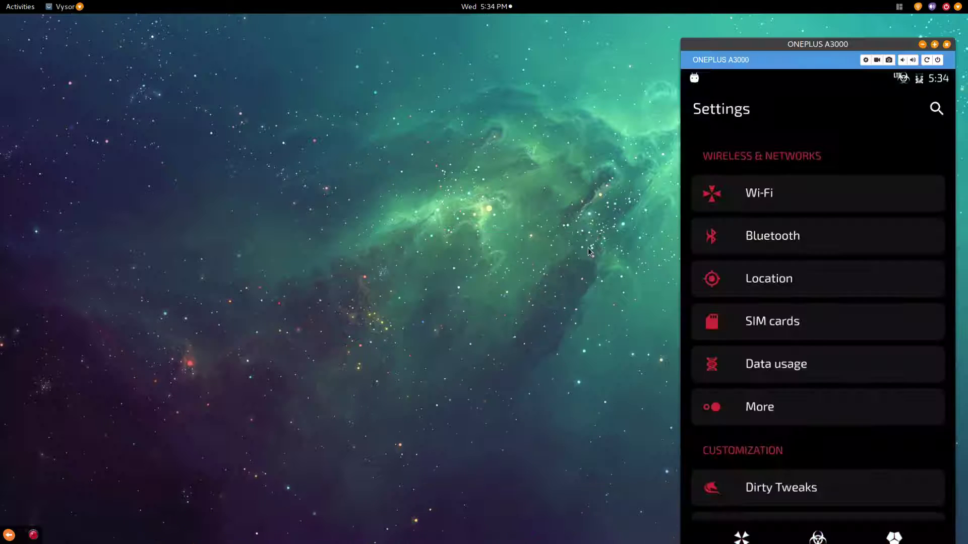
left_click_drag(791, 45, 744, 32)
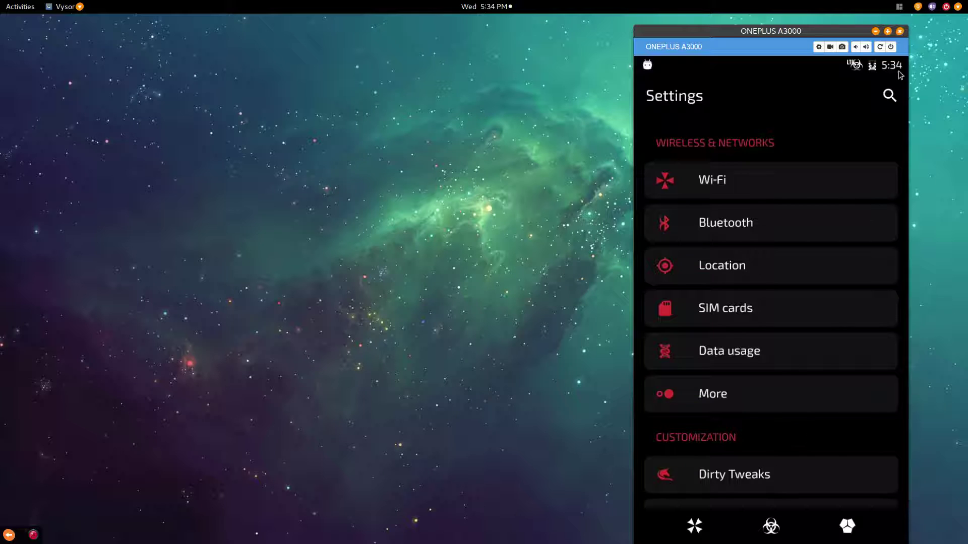
Step: Search the phone's settings for "unkn", open the Unknown sources result and locate that option in the Security settings
left_click(890, 96)
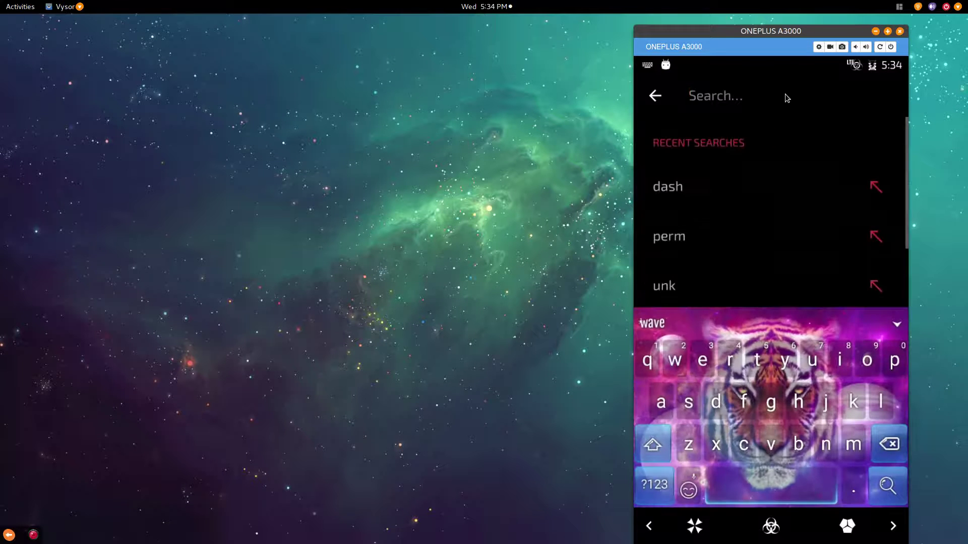
type("unkn")
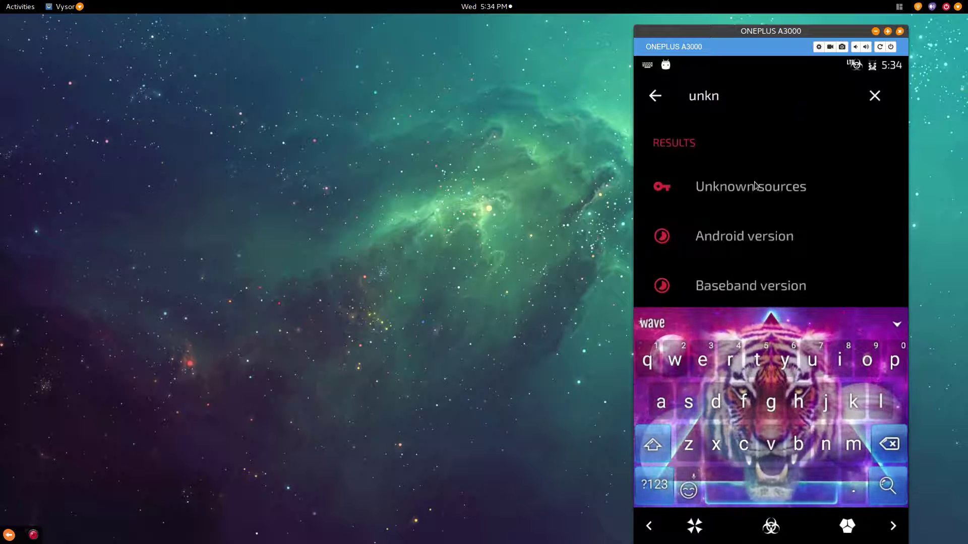
left_click(707, 194)
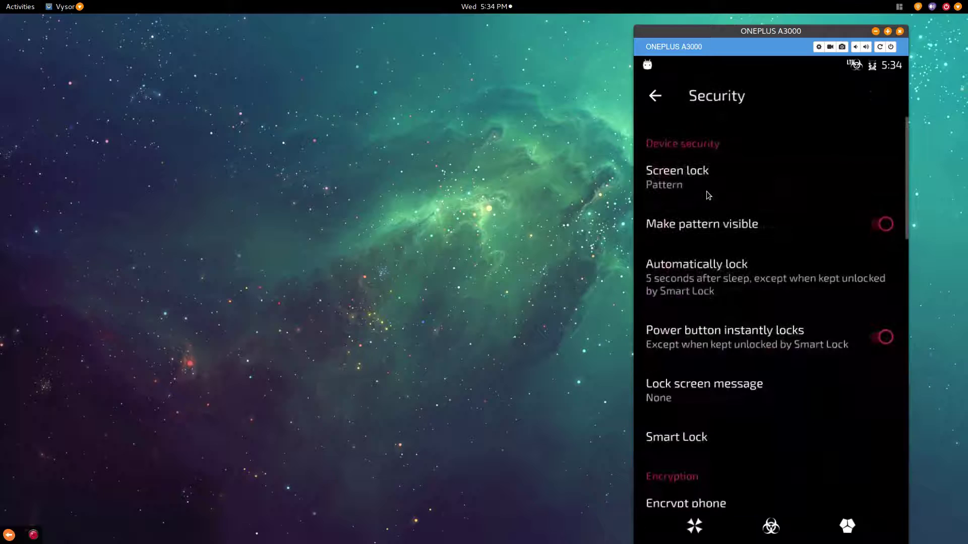
scroll(707, 234, "down", 5)
scroll(721, 244, "down", 6)
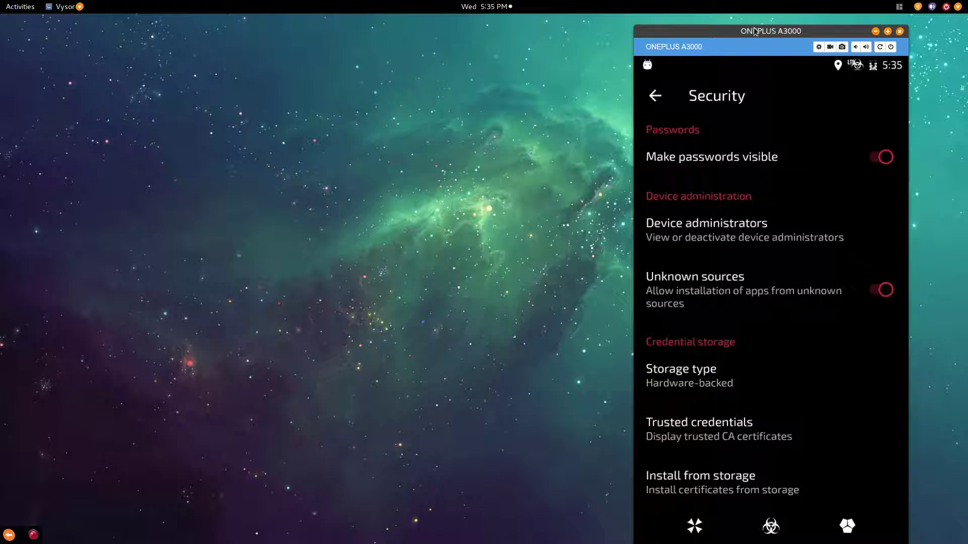
Step: Place the phone window near the desktop's edge and switch to the Chromium window showing APKMirror
left_click_drag(753, 29, 767, 24)
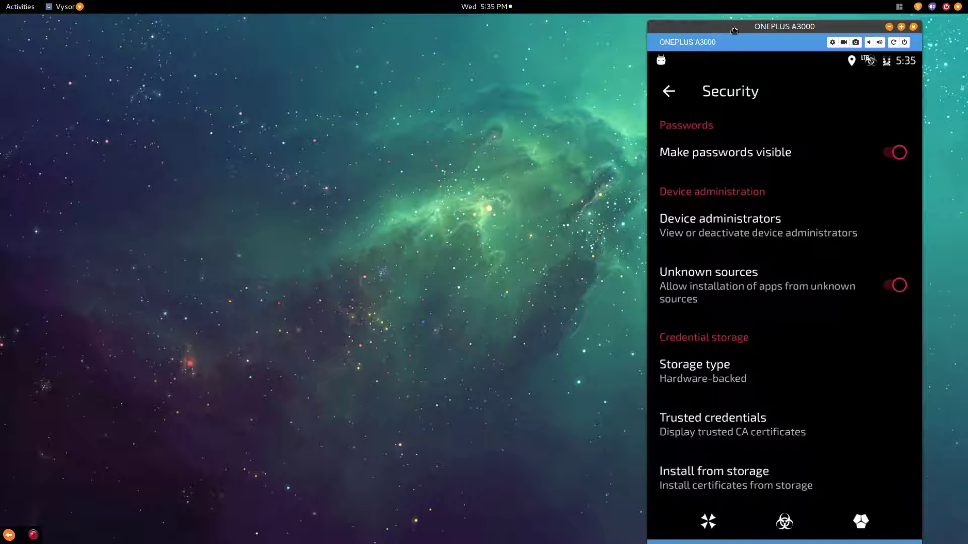
left_click_drag(736, 33, 758, 34)
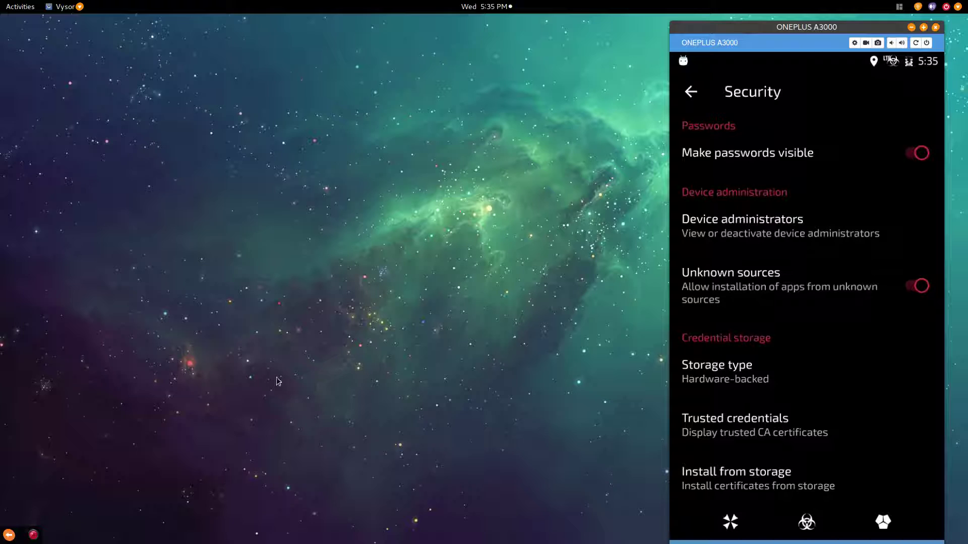
mouse_move(183, 543)
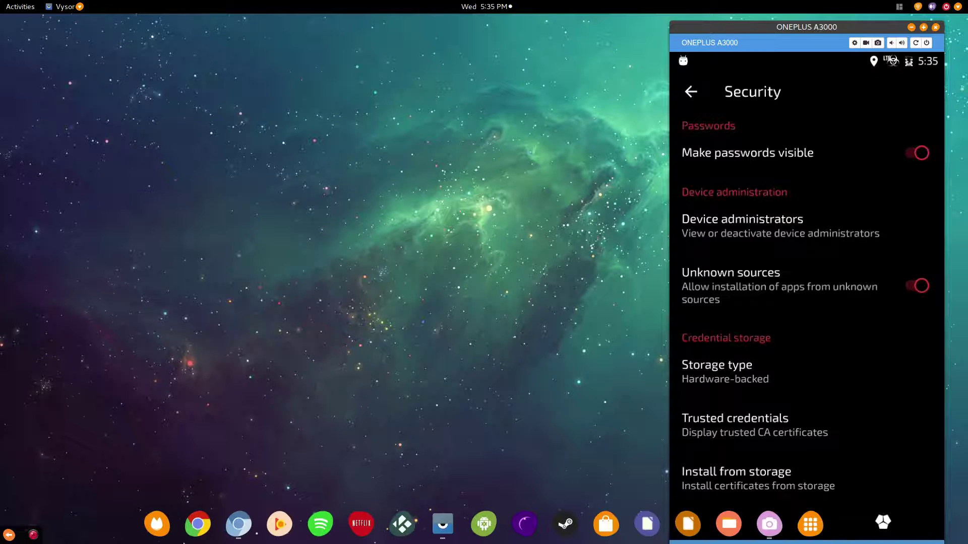
left_click(244, 528)
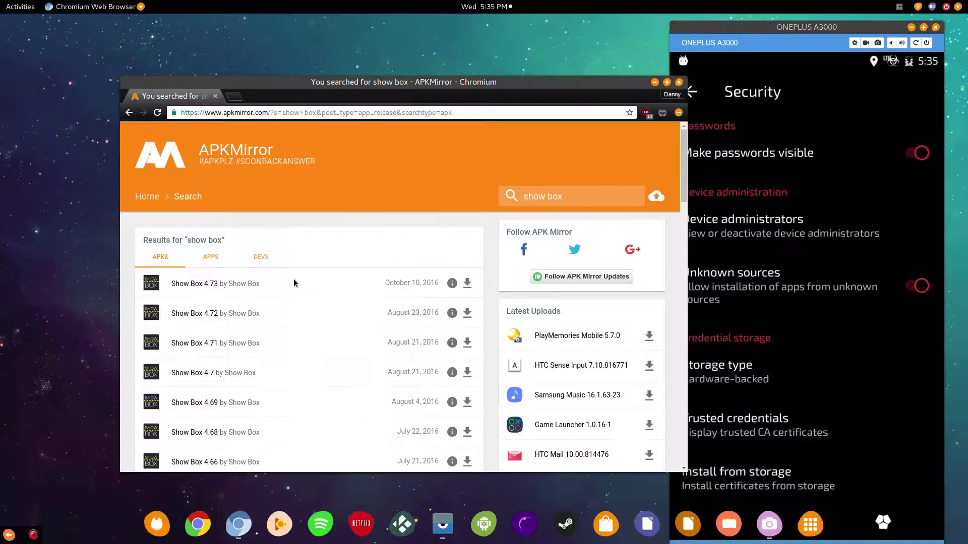
left_click_drag(362, 83, 377, 95)
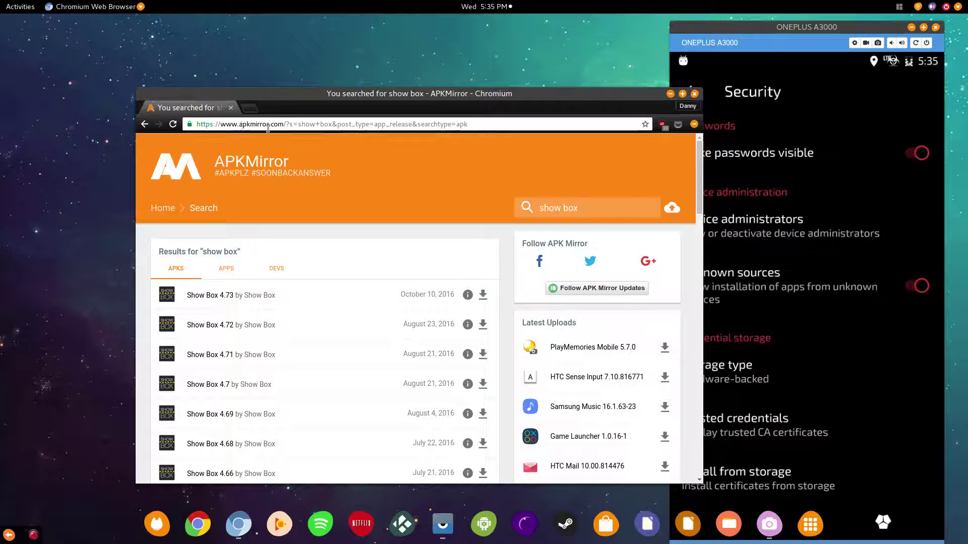
Step: Look through the APKMirror search results and the popular downloads list, and minimize the phone window
right_click(324, 223)
left_click(298, 230)
scroll(333, 237, "down", 5)
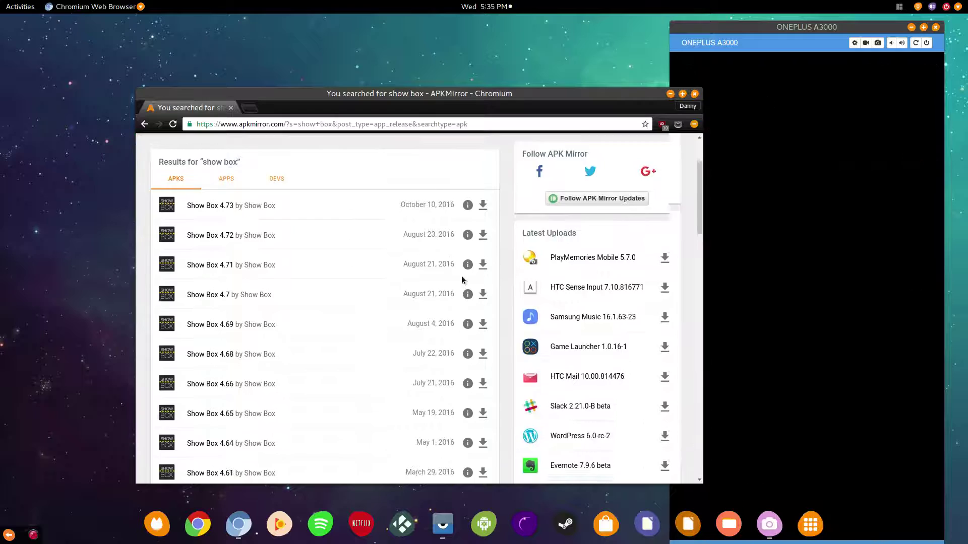
scroll(465, 312, "down", 3)
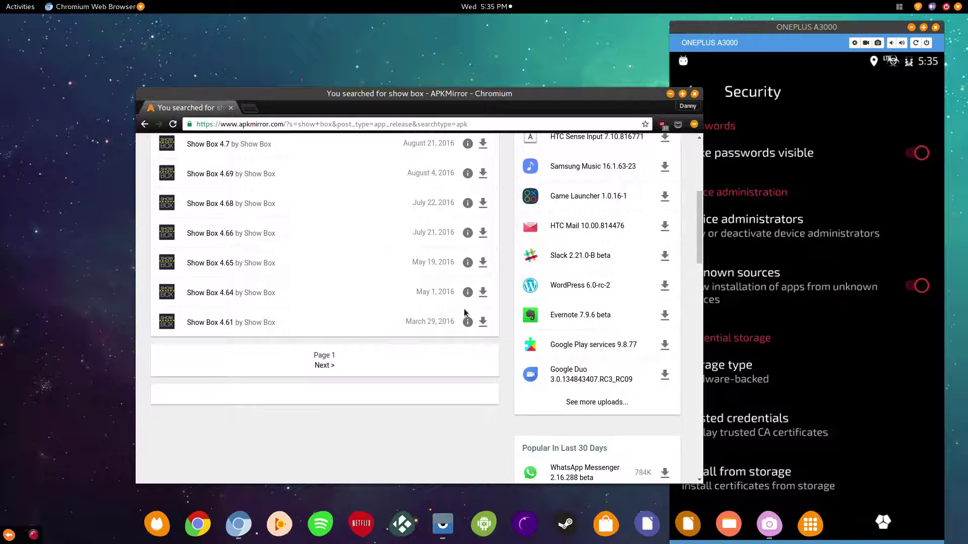
scroll(463, 319, "down", 2)
scroll(451, 382, "down", 3)
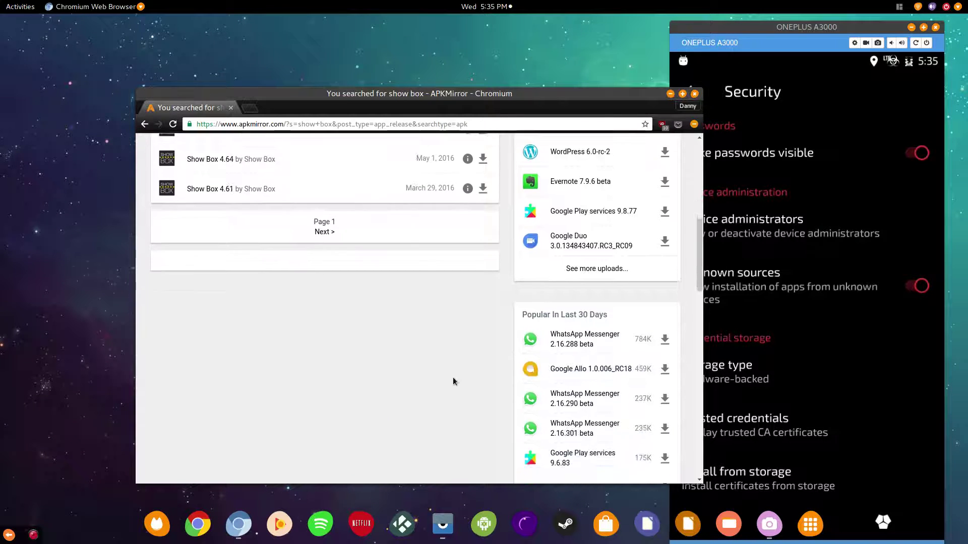
scroll(453, 382, "down", 2)
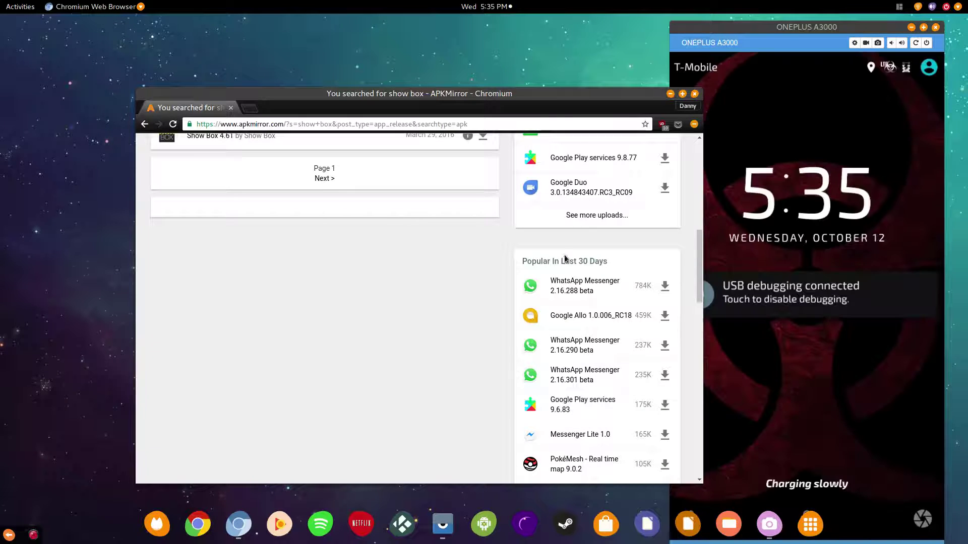
left_click(911, 26)
scroll(387, 346, "up", 1)
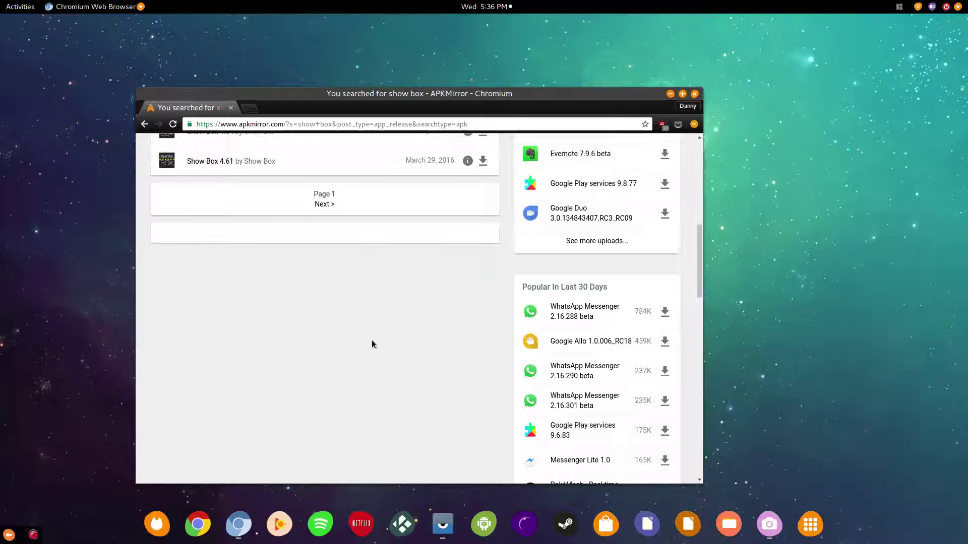
scroll(376, 342, "down", 3)
scroll(564, 356, "up", 5)
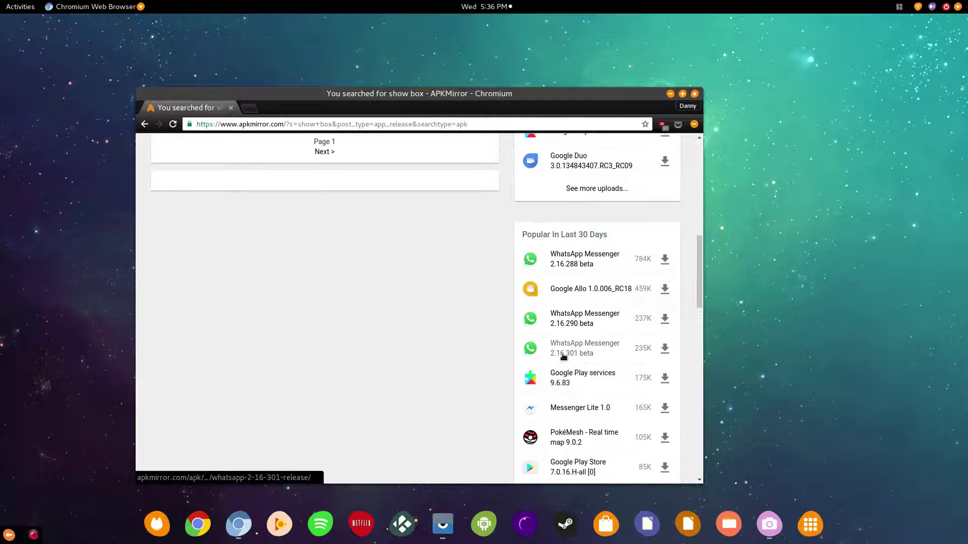
scroll(563, 357, "up", 12)
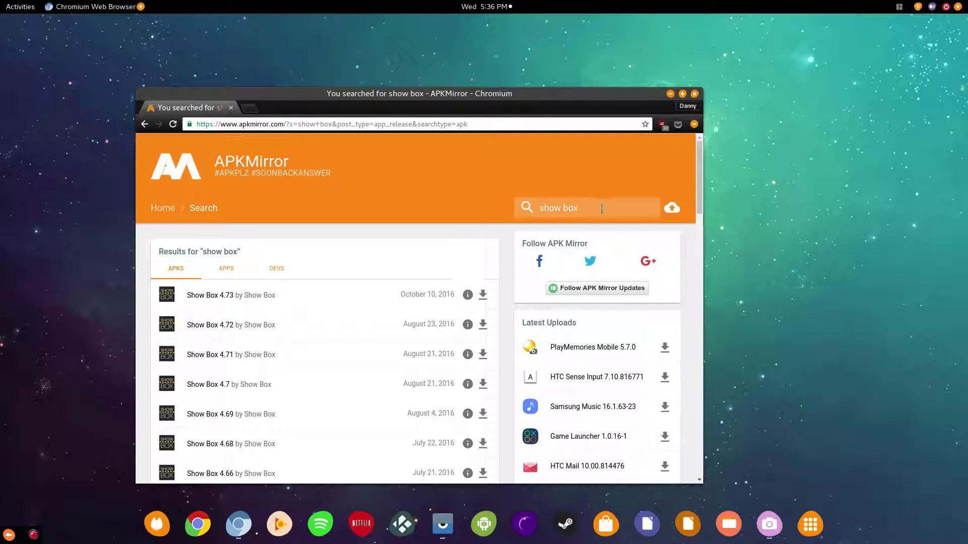
Step: Rerun the APKMirror search for "show box" and check the release date of the Show Box 4.73 result
left_click(579, 211)
left_click(560, 211)
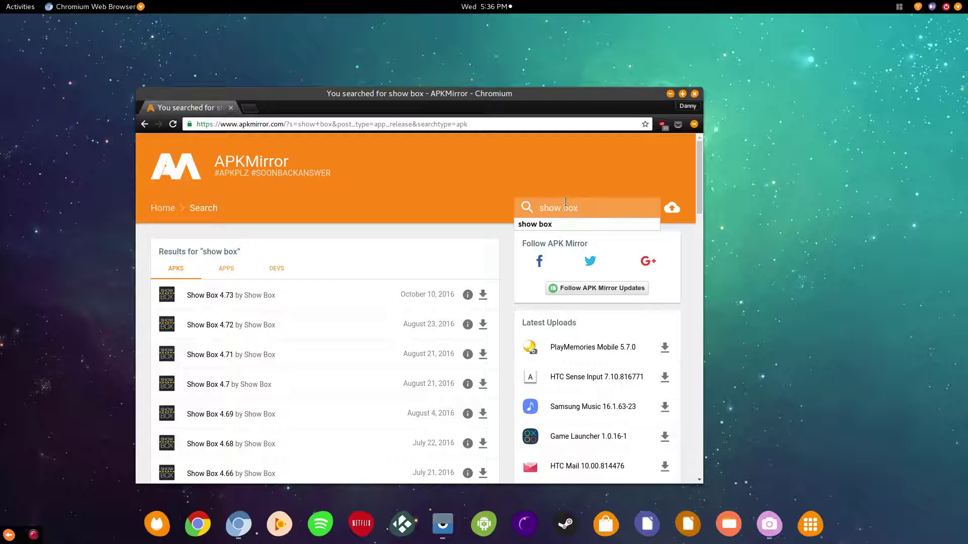
left_click(524, 211)
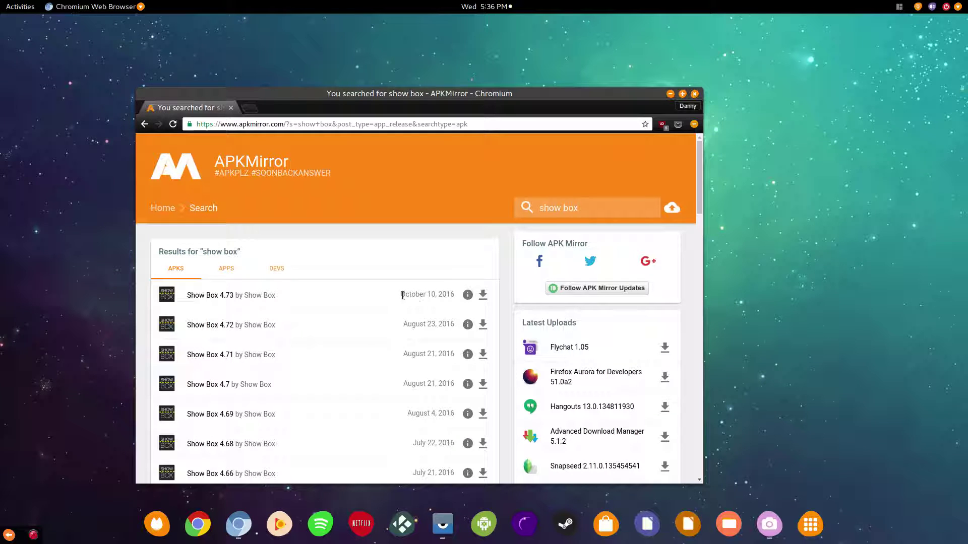
left_click_drag(424, 295, 441, 297)
left_click(408, 305)
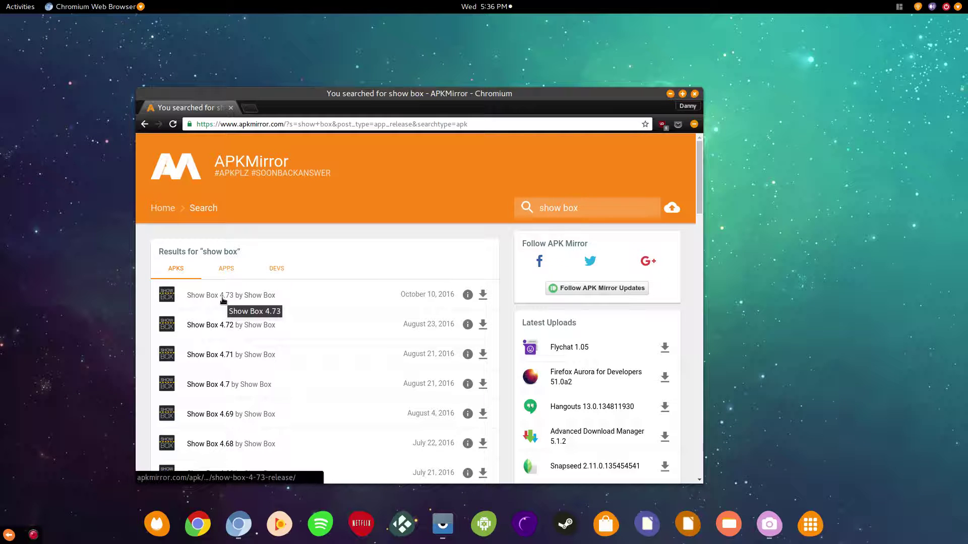
Step: Open the Show Box 4.73 download page and download the APK file
left_click(484, 300)
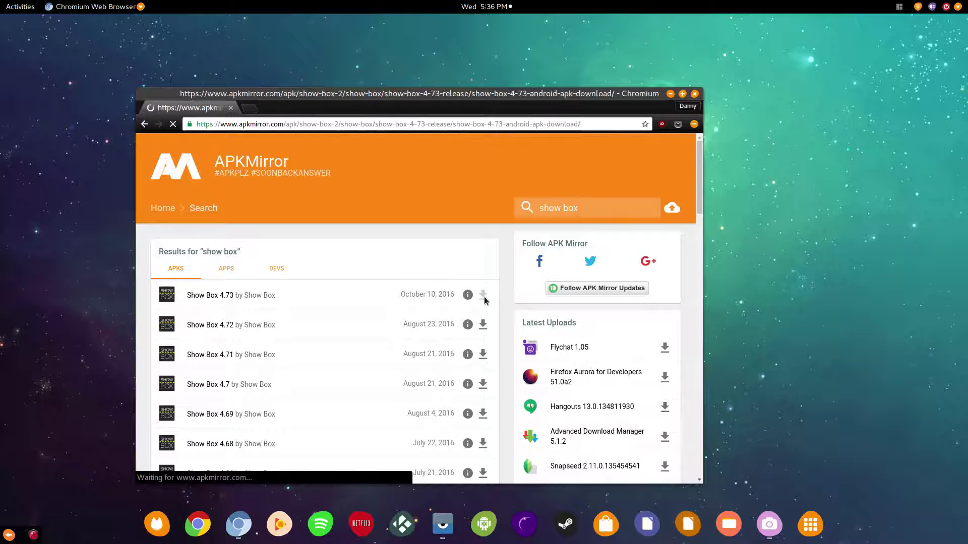
scroll(348, 383, "down", 2)
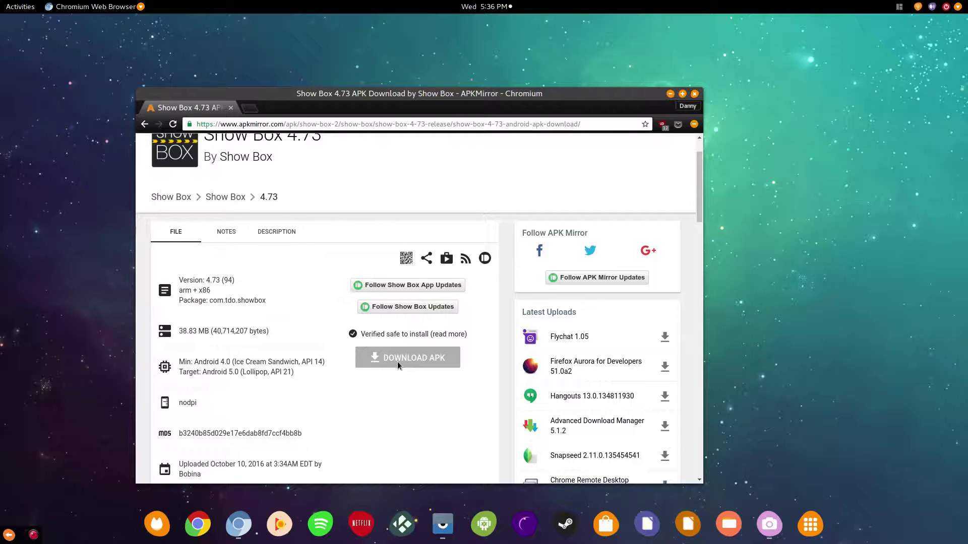
left_click(397, 361)
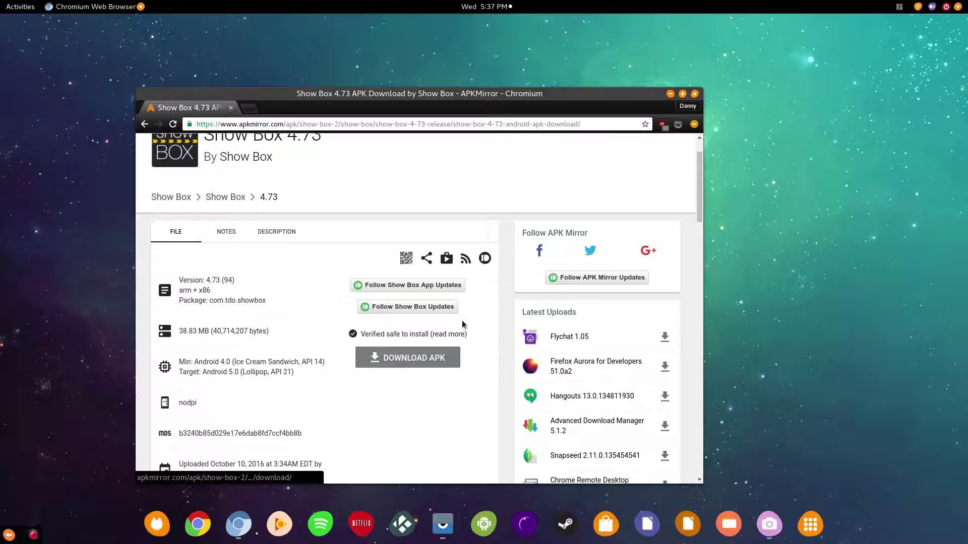
left_click(412, 360)
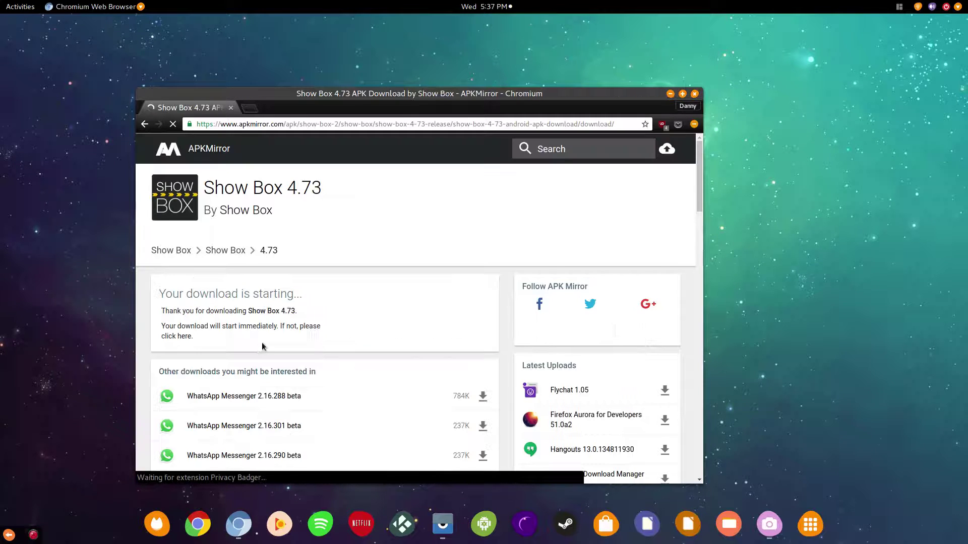
scroll(366, 359, "down", 1)
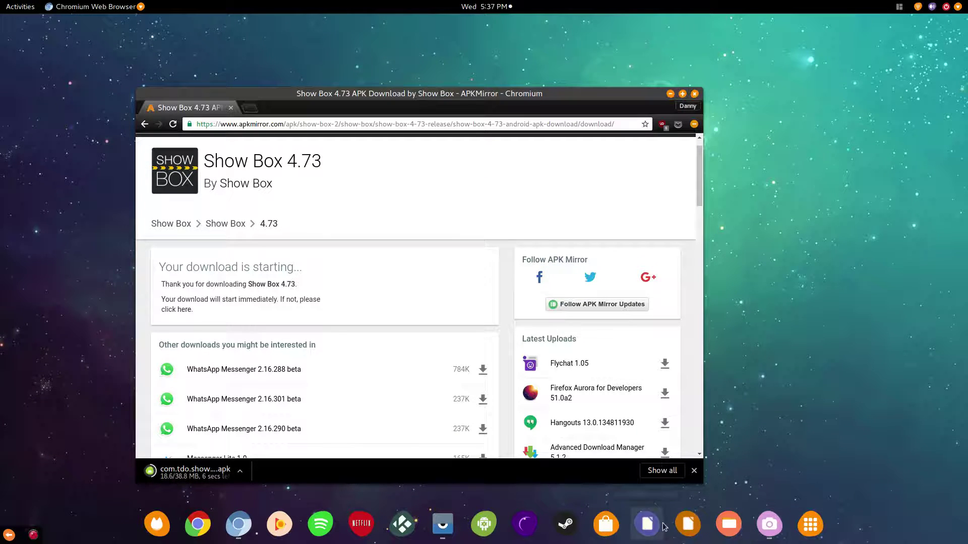
Step: Open the Files window, examine the connected Android device's entry and its available options, and minimize the window
left_click(737, 532)
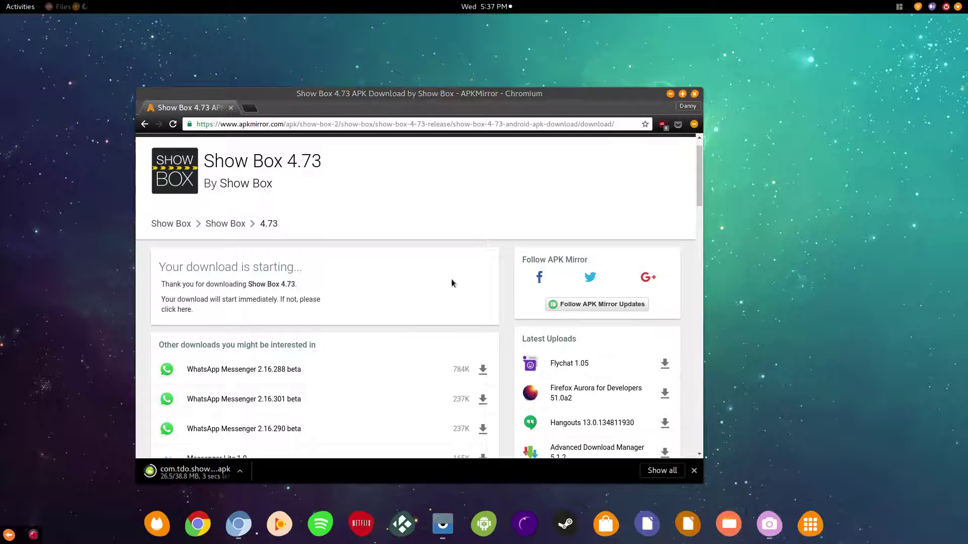
left_click_drag(286, 234, 663, 234)
left_click(392, 426)
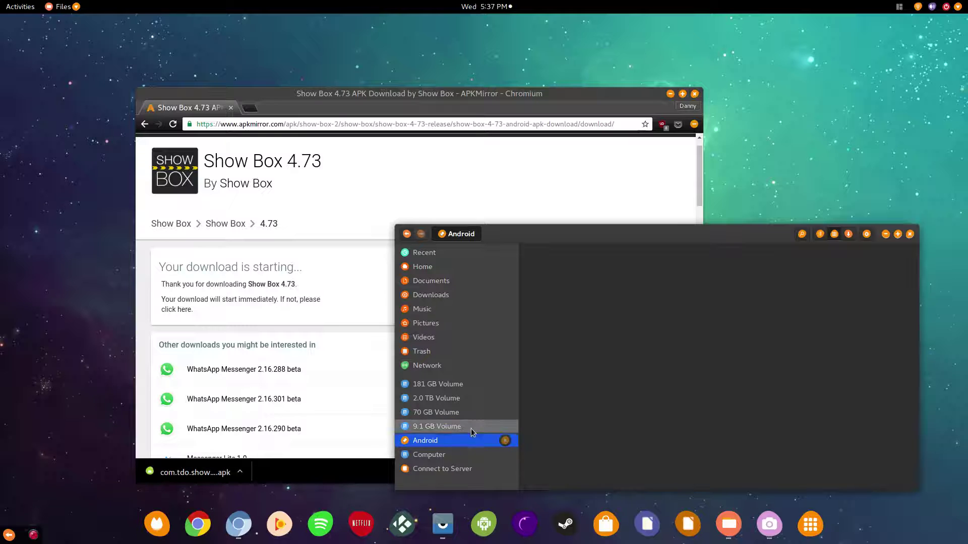
right_click(427, 442)
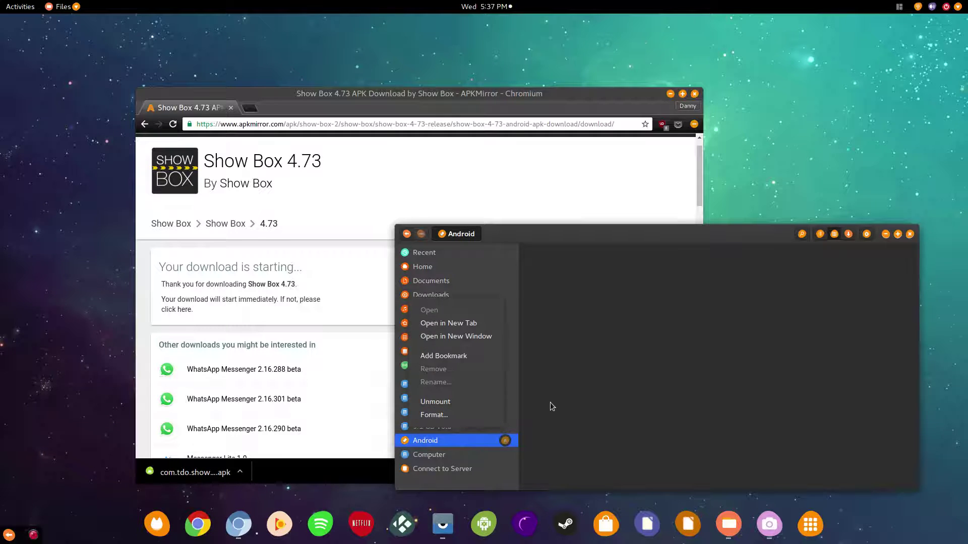
left_click(585, 390)
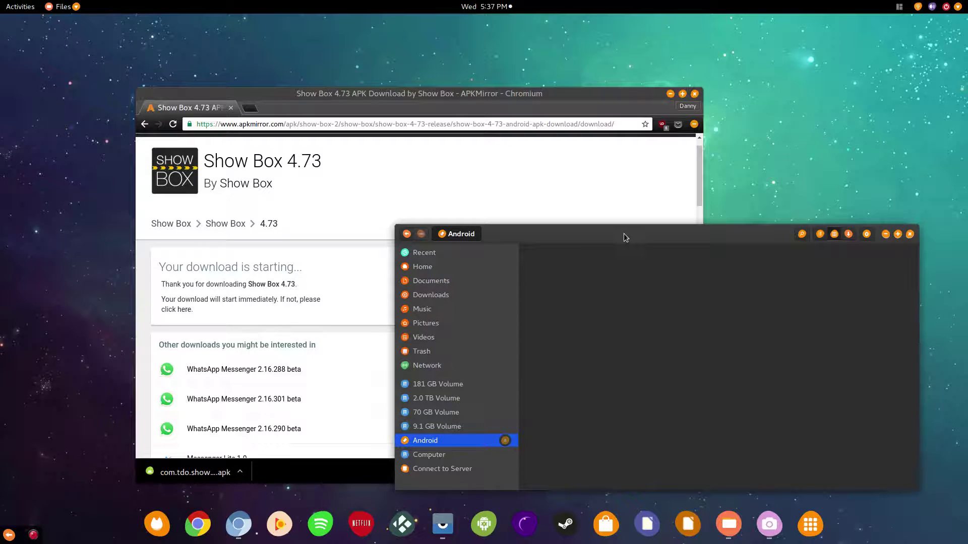
left_click_drag(624, 234, 511, 275)
left_click(774, 275)
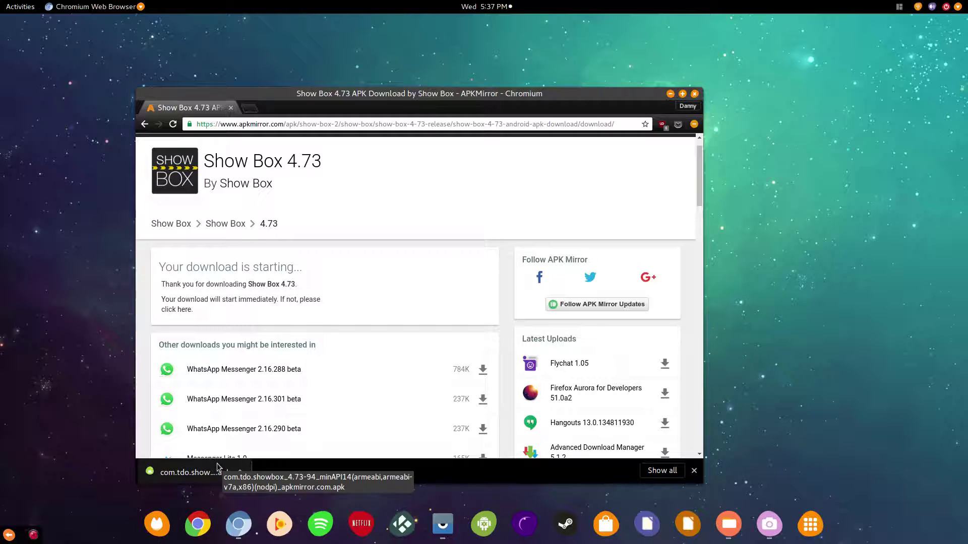
Step: Switch back to the Vysor window mirroring the phone
left_click_drag(218, 469, 204, 483)
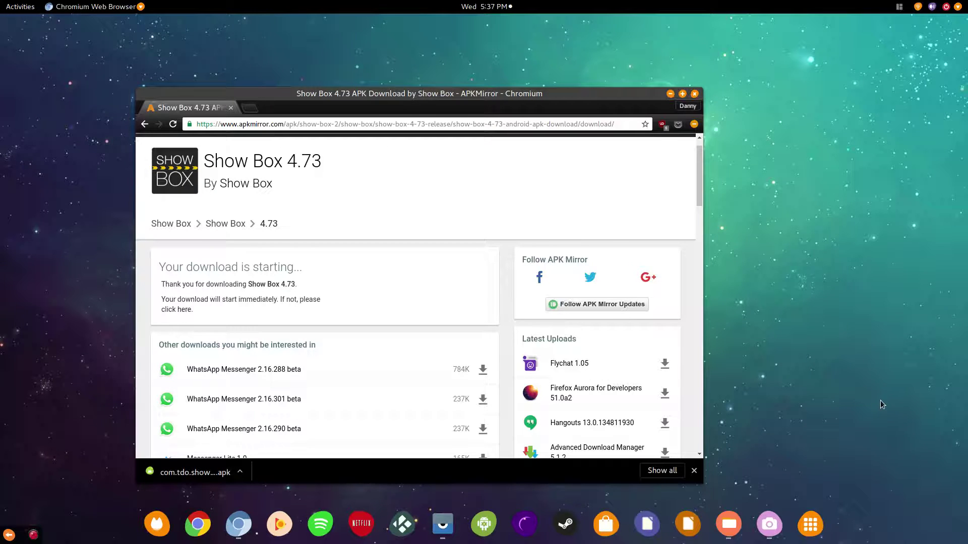
key("alt+Tab")
left_click(506, 277)
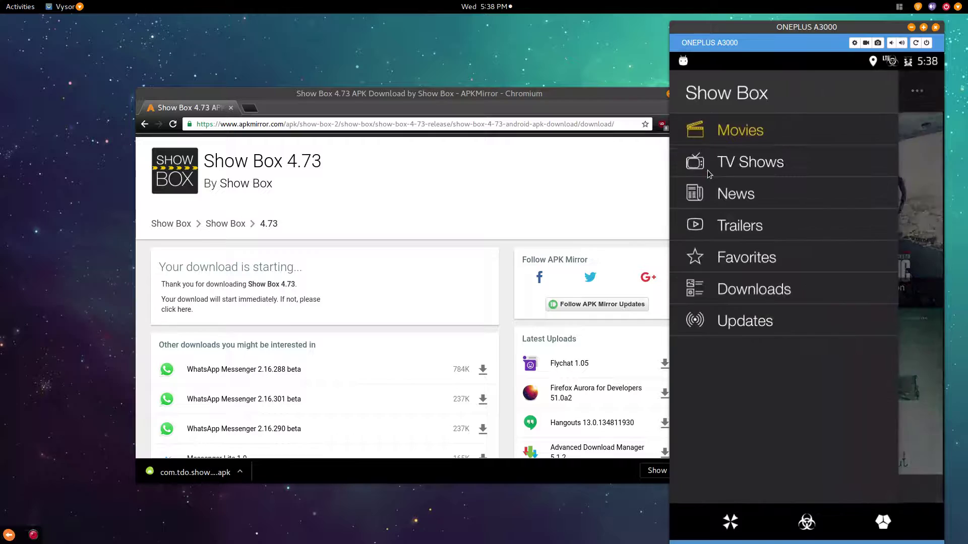
Step: Open the TV Shows section in Show Box and move the browser window clear of the phone mirror window
left_click(707, 171)
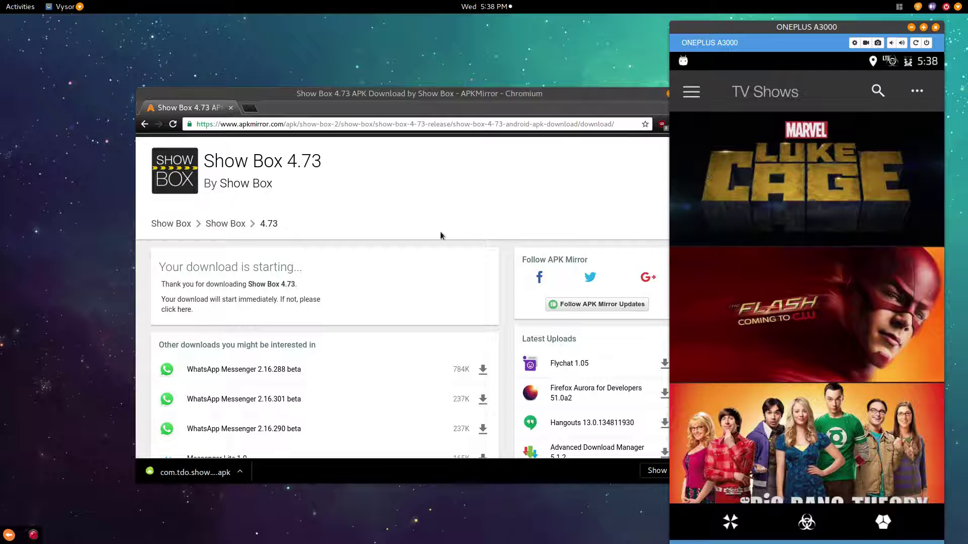
left_click(391, 257)
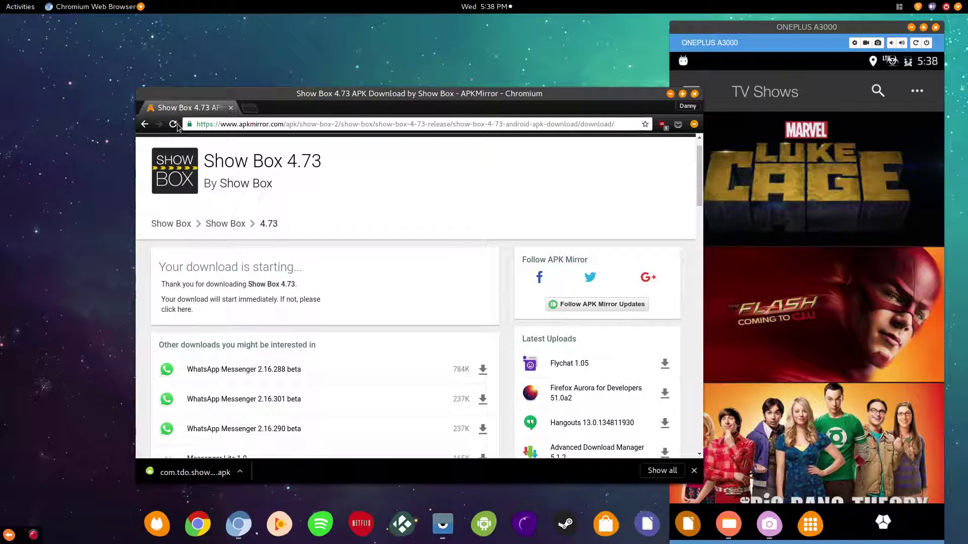
left_click_drag(436, 94, 340, 89)
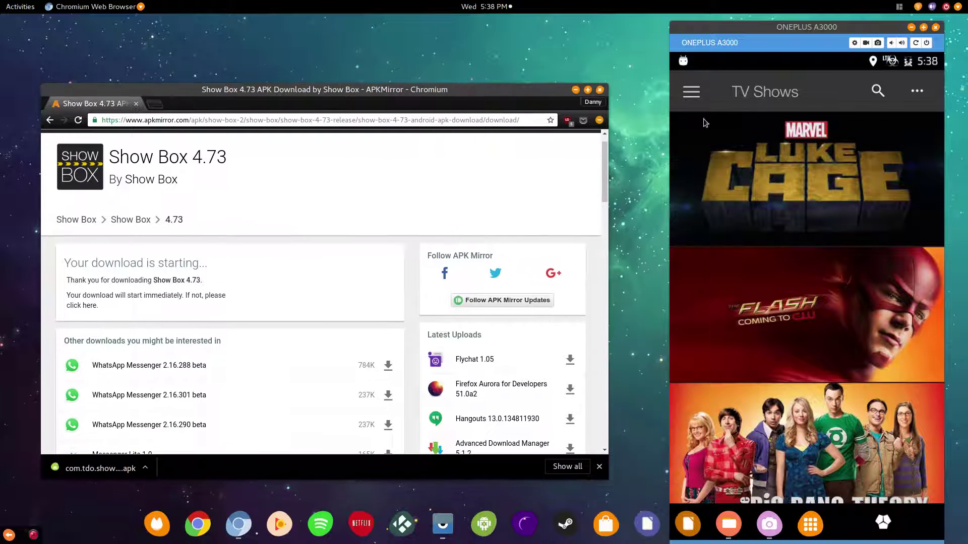
left_click(743, 93)
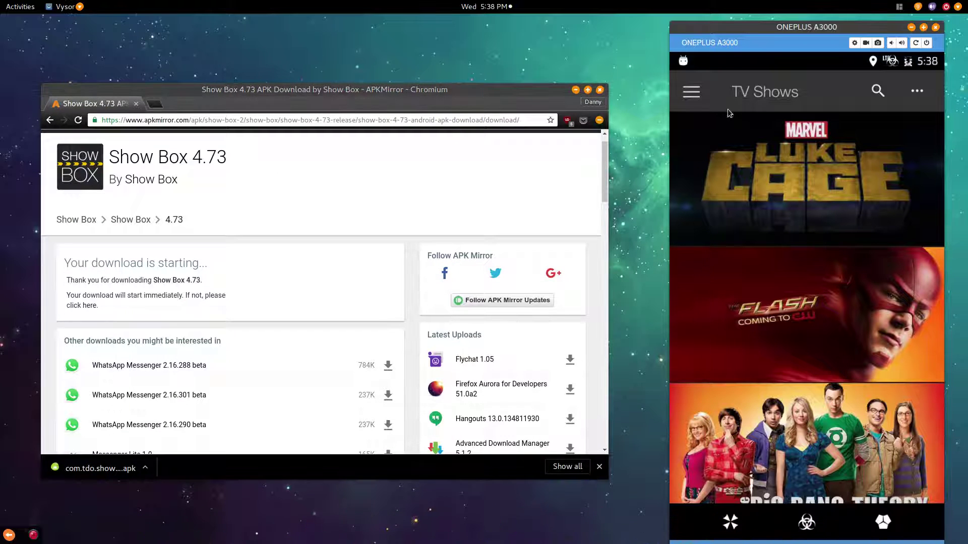
Step: Browse the Movies section and check its sort, genre and year filter options without applying any
left_click(692, 93)
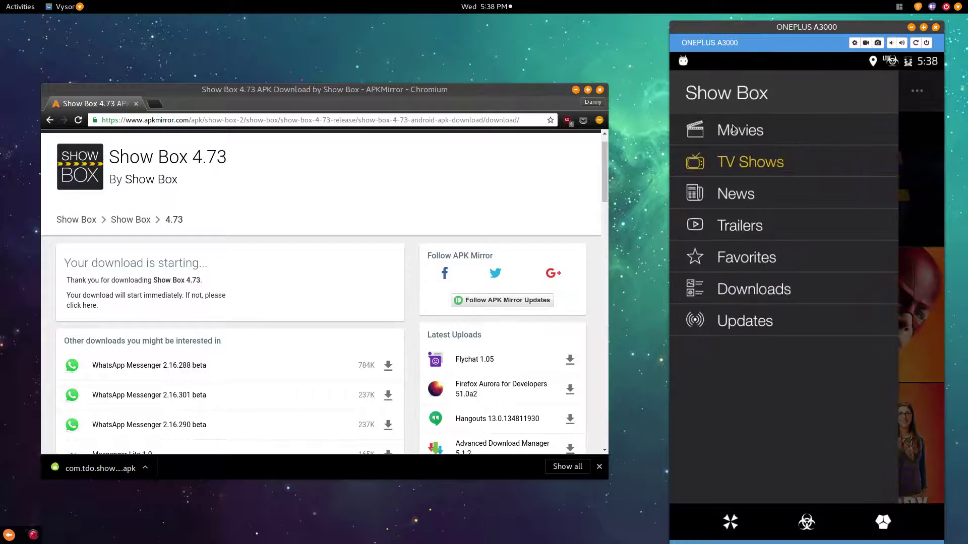
left_click(734, 130)
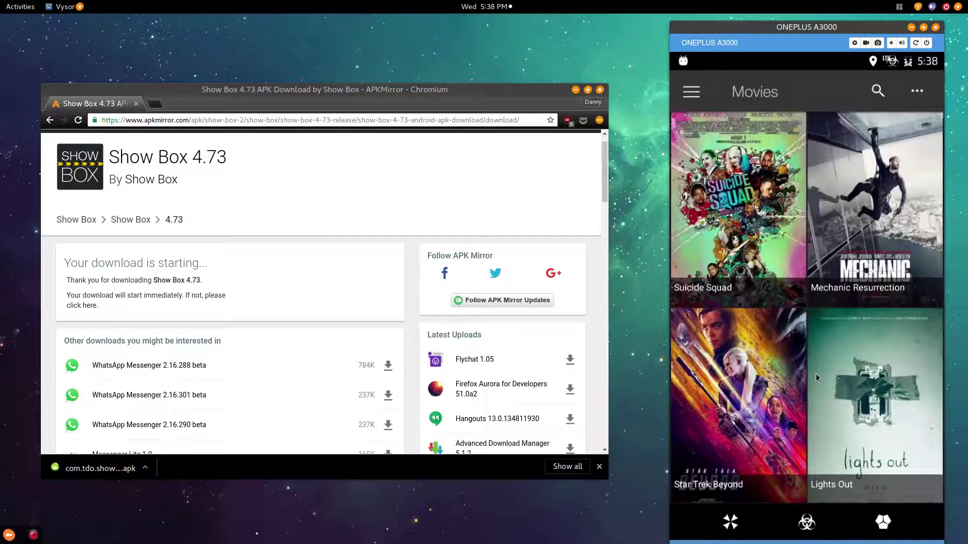
left_click_drag(816, 373, 812, 310)
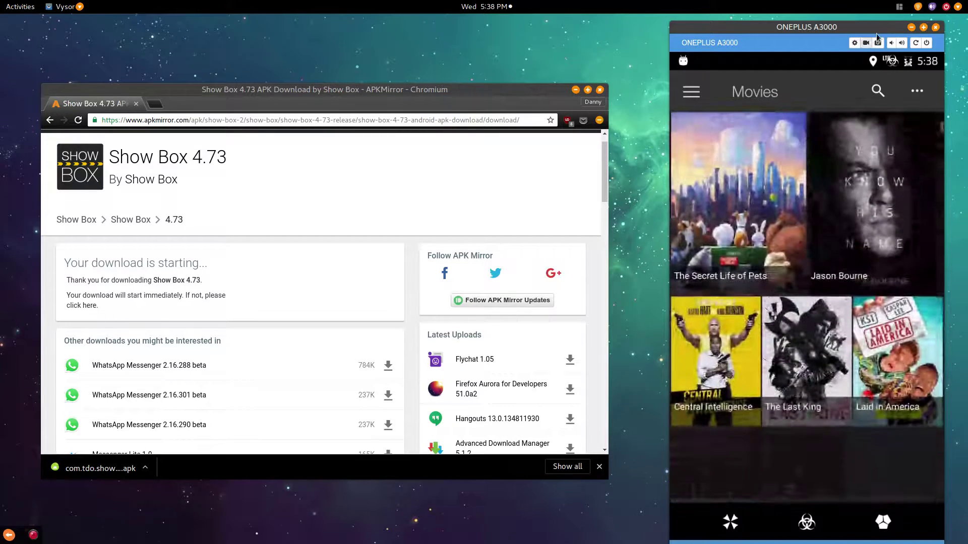
left_click(913, 91)
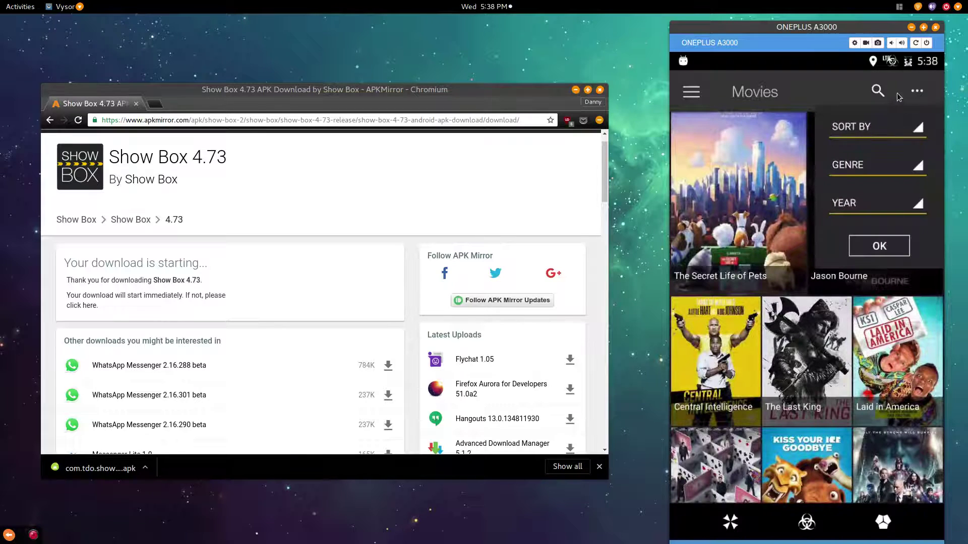
left_click(765, 95)
Step: Return to the TV Shows section and browse through its list of series
left_click(691, 94)
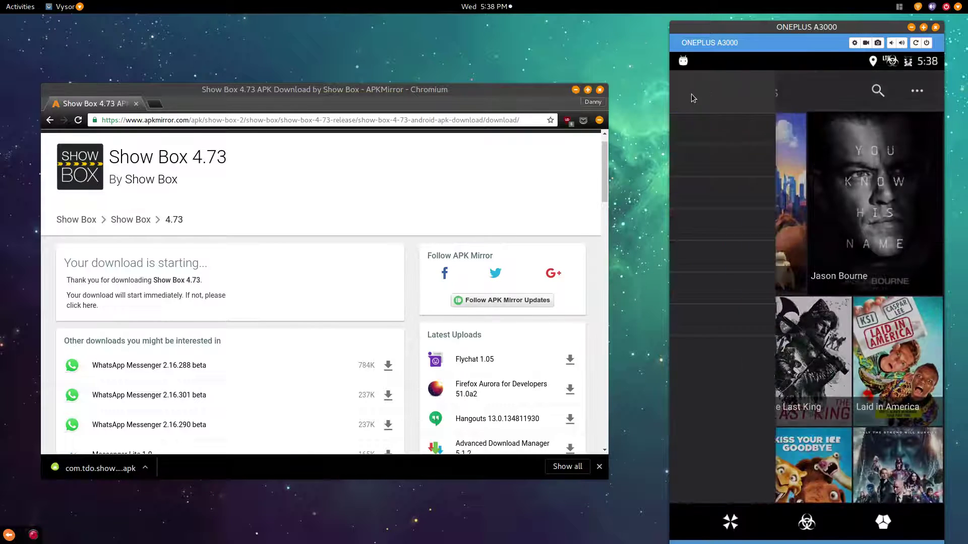
left_click(734, 168)
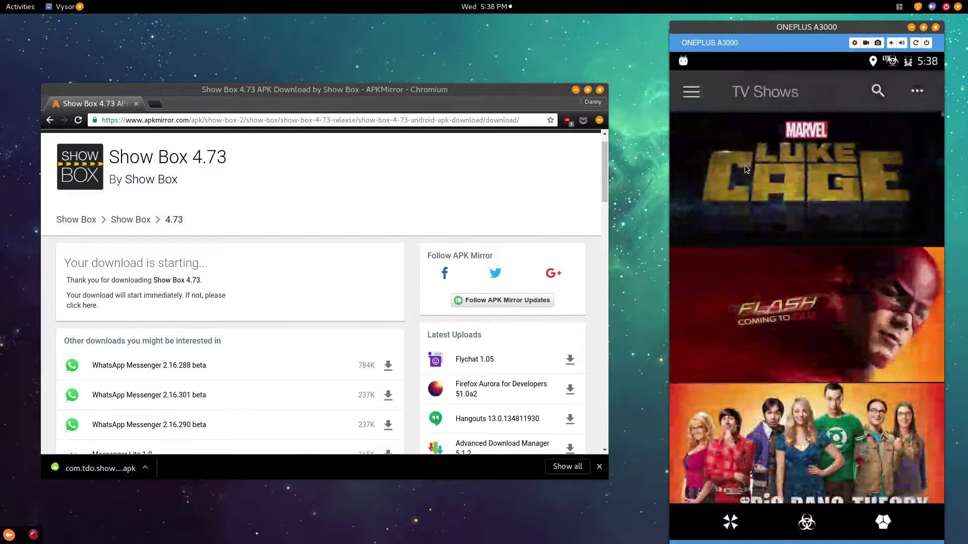
scroll(826, 353, "down", 5)
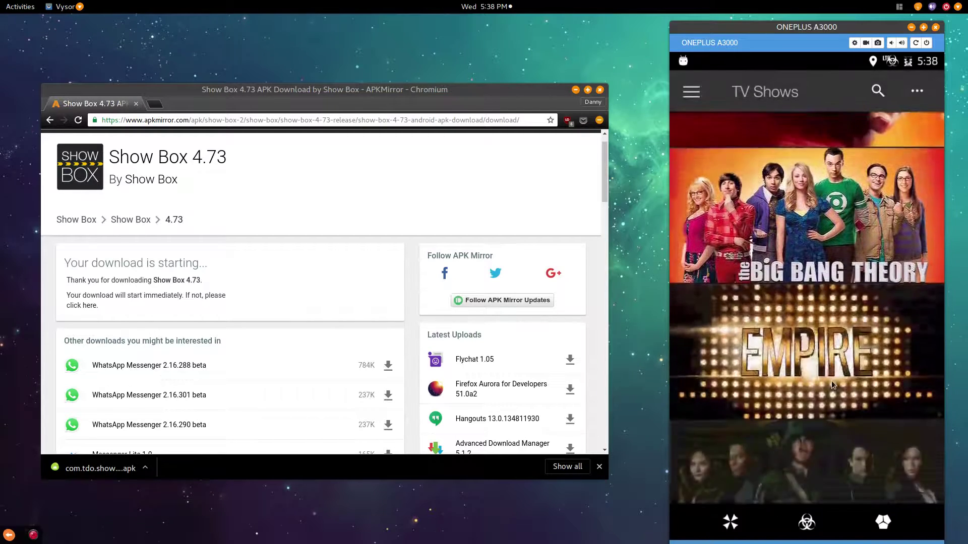
scroll(827, 363, "down", 5)
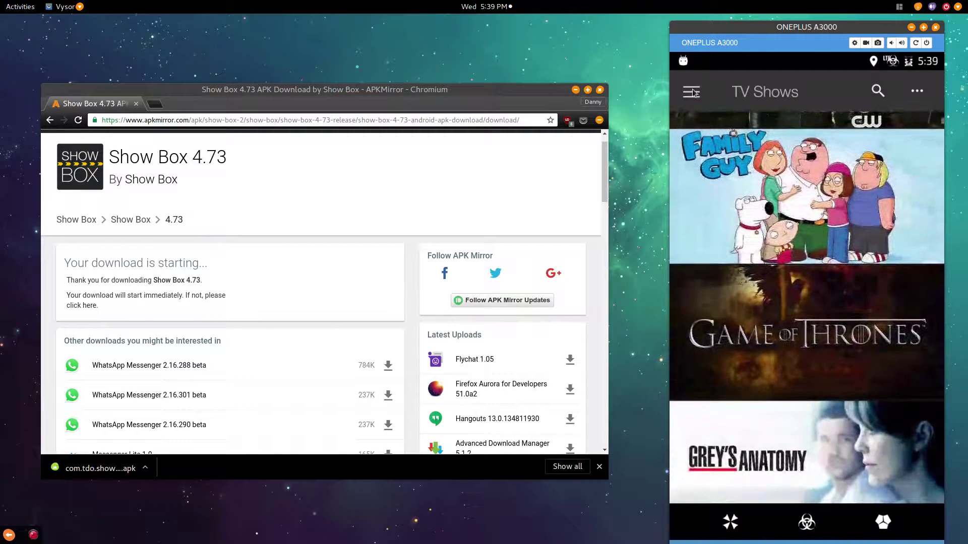
Step: Open the News section and browse through its TV articles
left_click(692, 92)
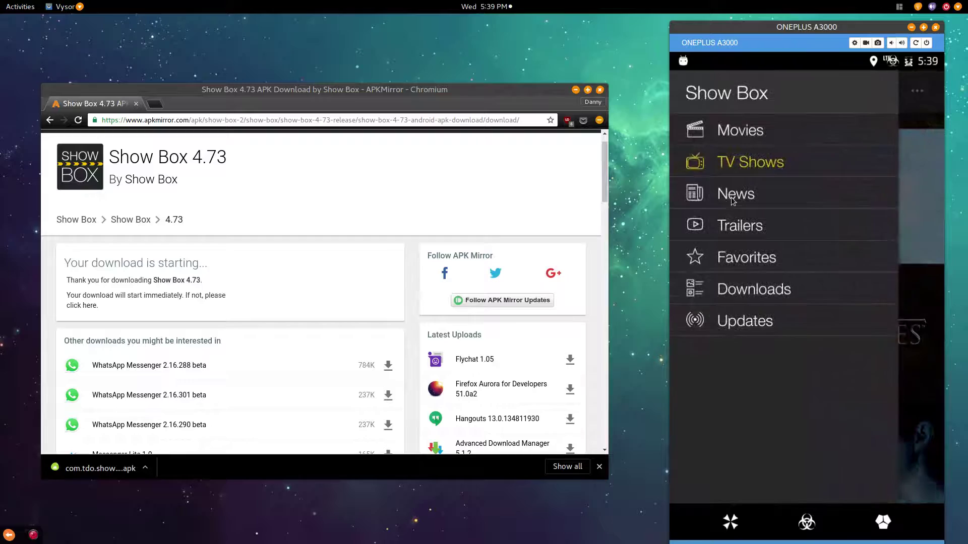
left_click(726, 200)
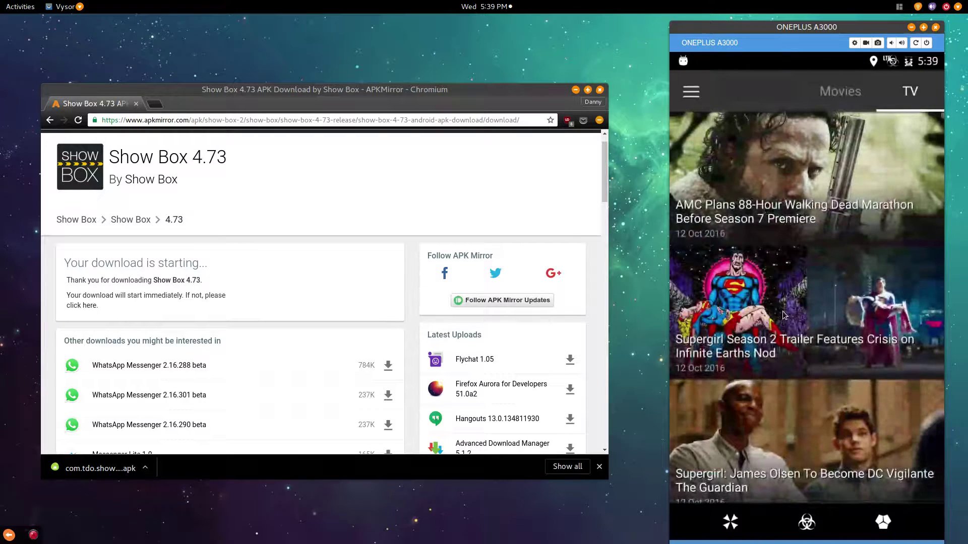
scroll(776, 262, "down", 3)
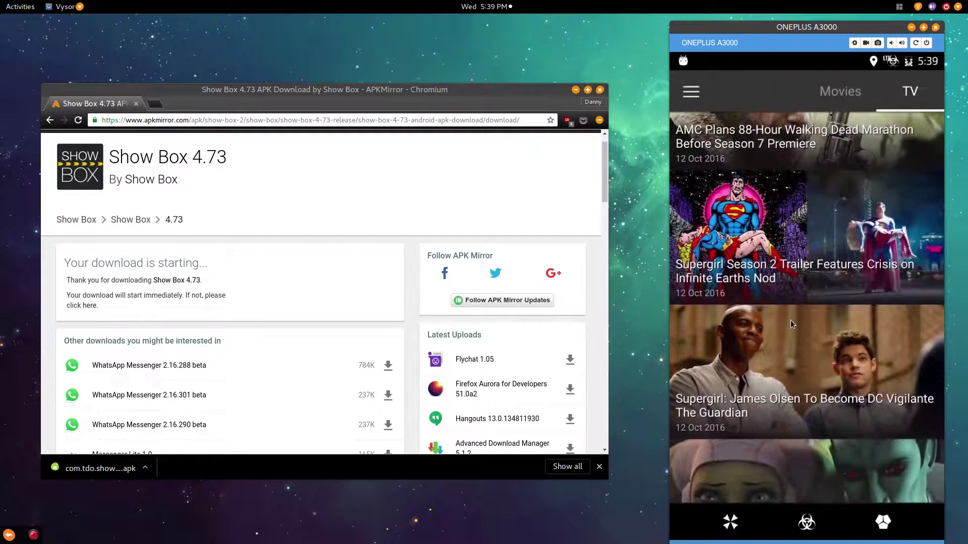
scroll(791, 325, "down", 5)
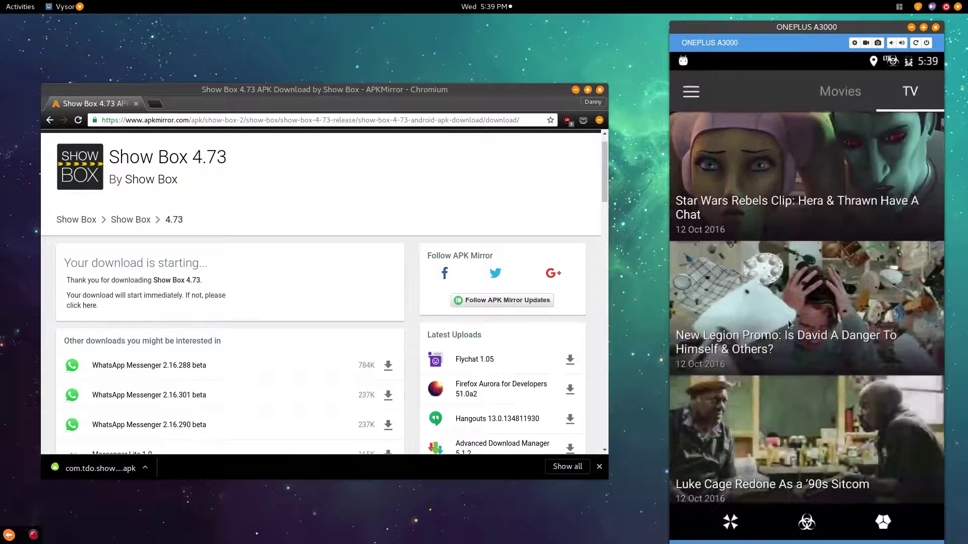
scroll(788, 320, "down", 4)
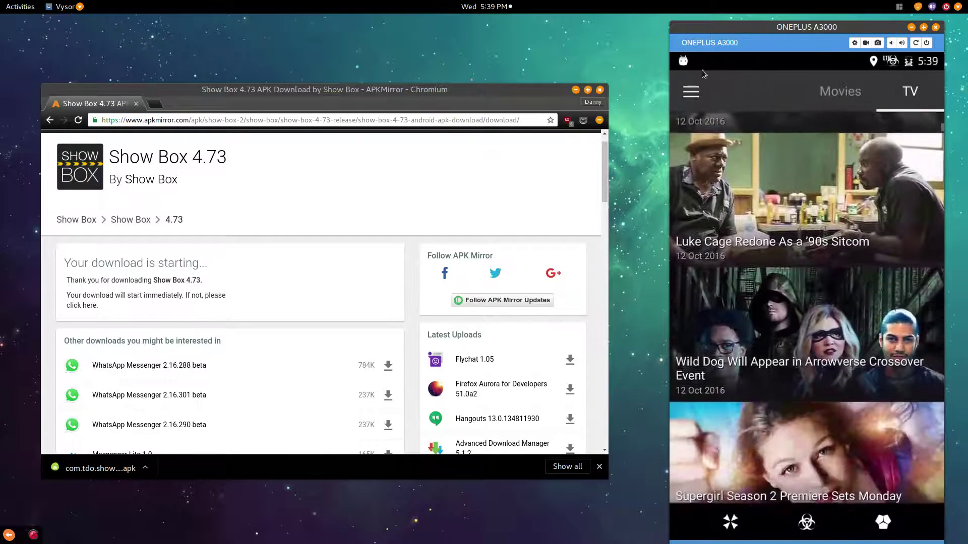
Step: Open the Trailers section and browse through the just added movie trailers
left_click(690, 90)
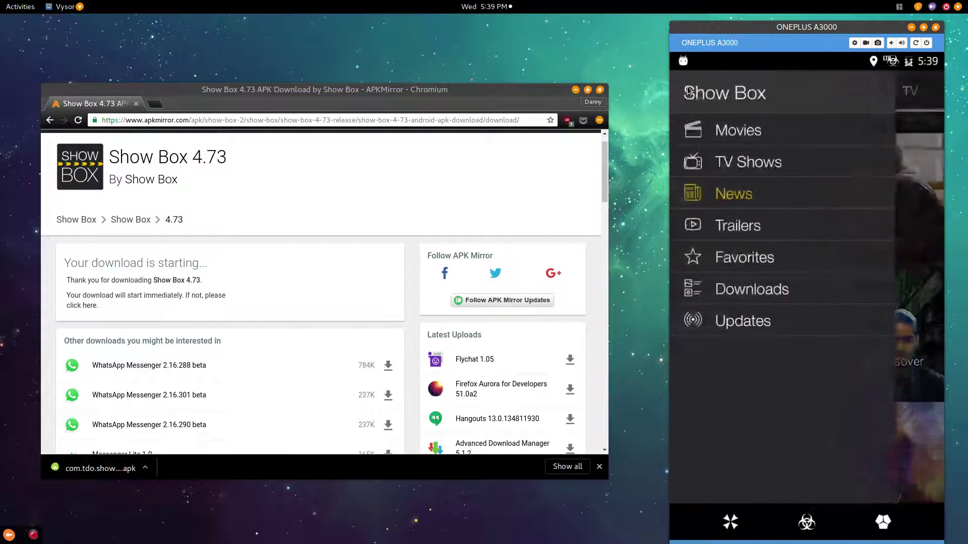
left_click(744, 231)
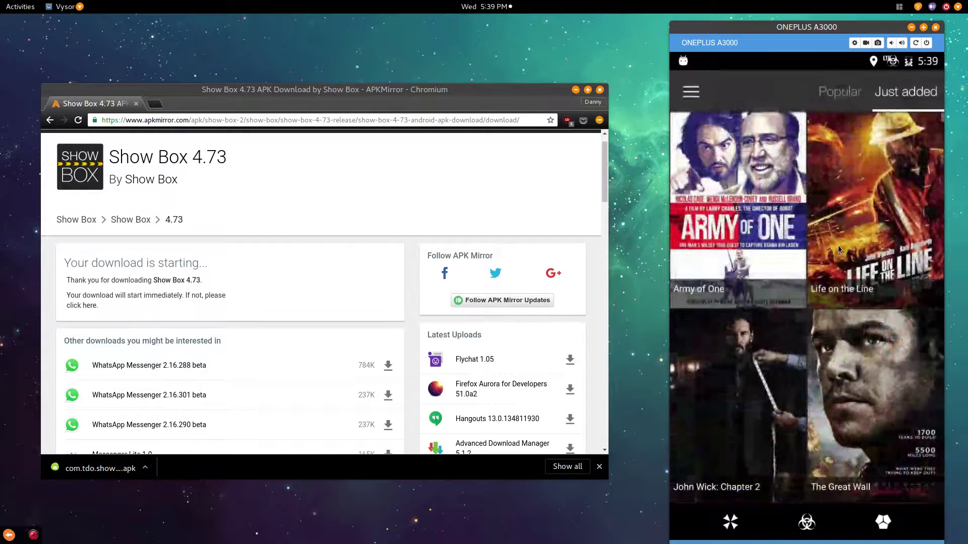
scroll(826, 247, "down", 3)
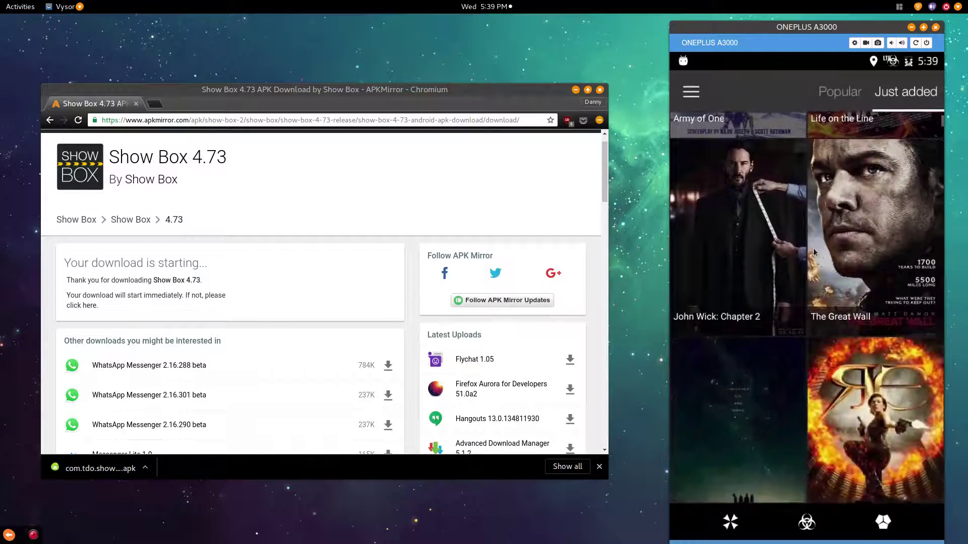
scroll(813, 248, "down", 5)
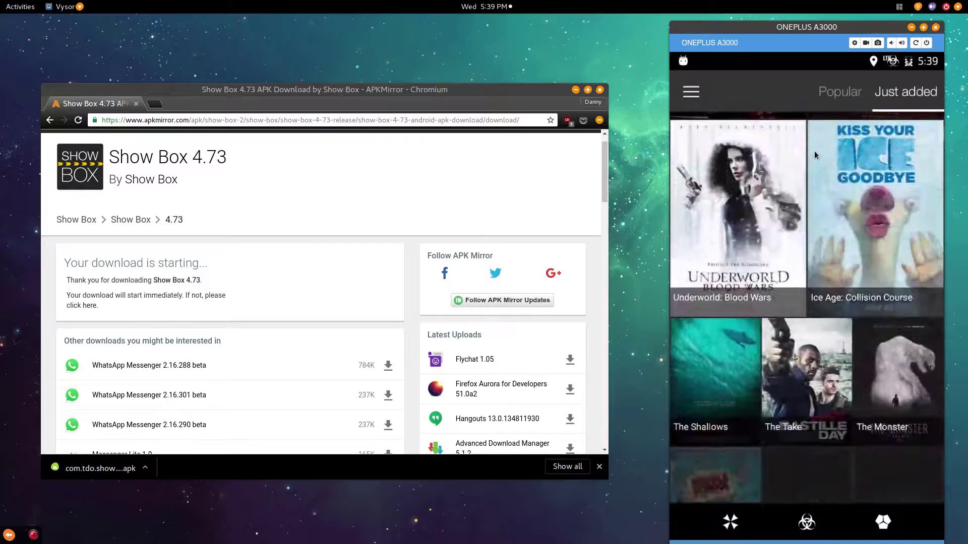
scroll(814, 150, "down", 5)
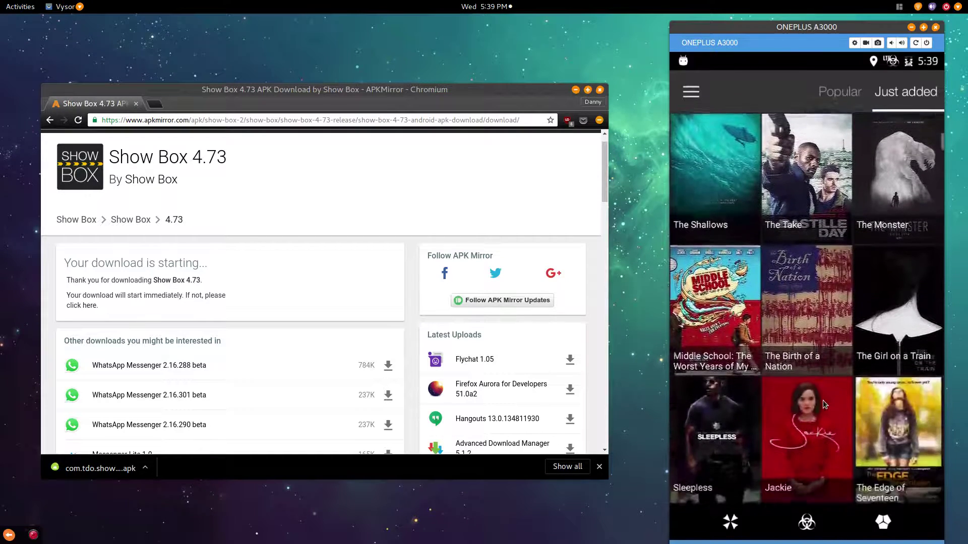
left_click_drag(823, 400, 803, 219)
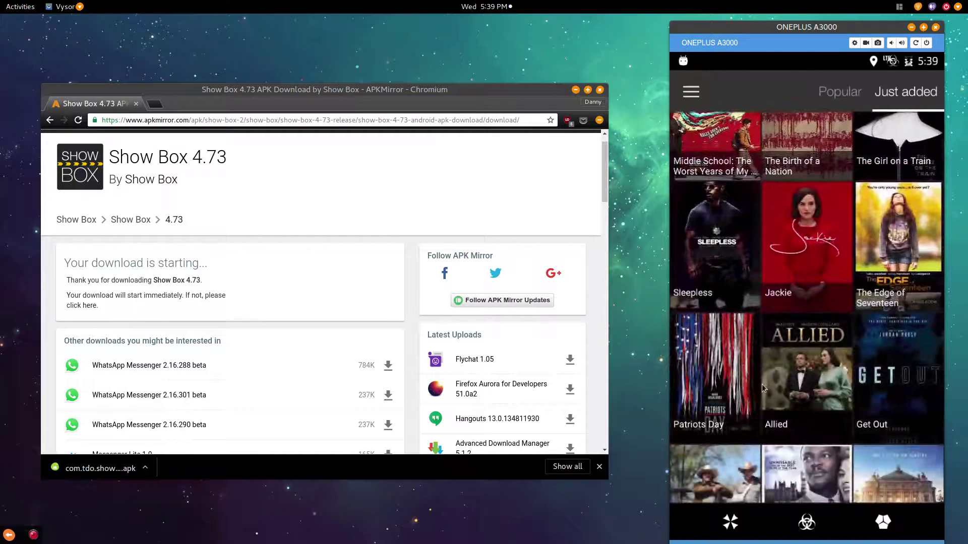
Step: Check the Downloads section, and open the Luke Cage series page from TV Shows
left_click(691, 91)
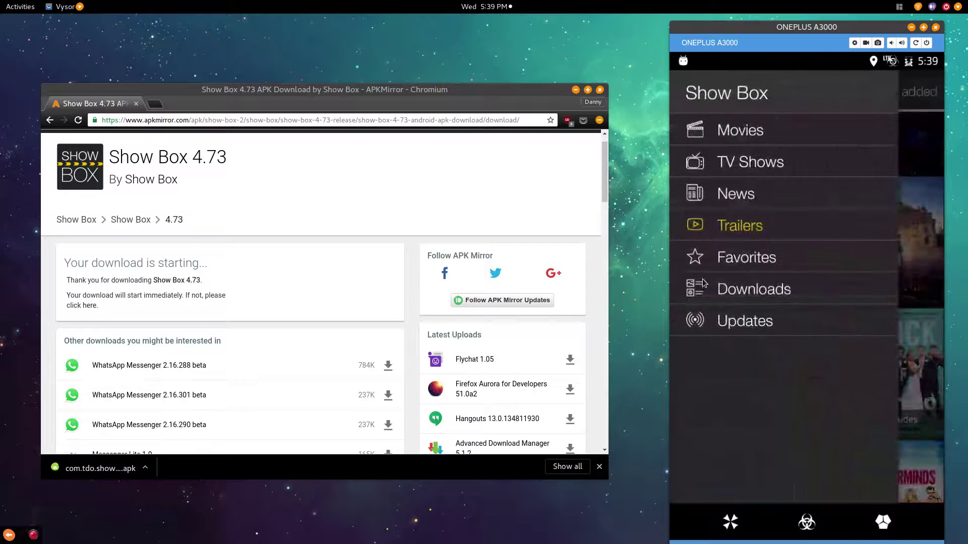
left_click(740, 291)
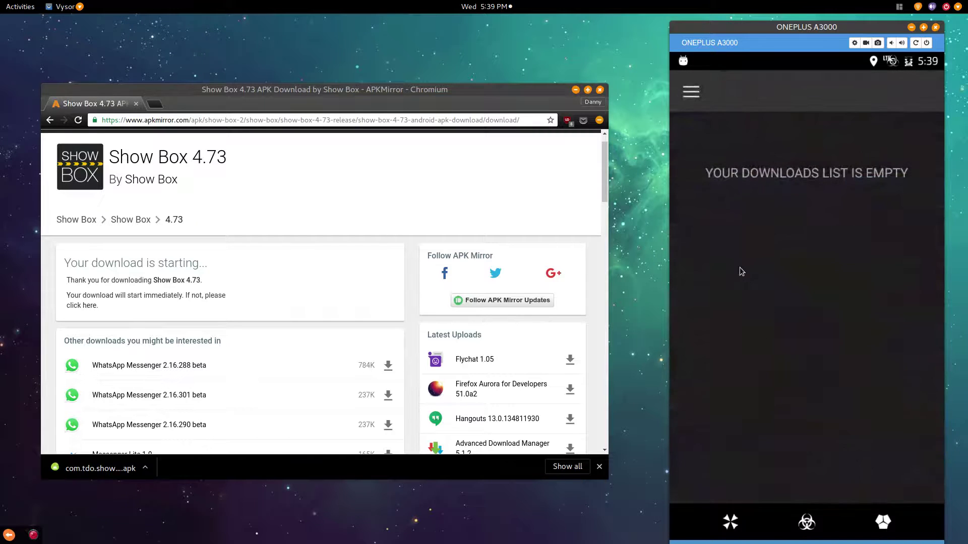
left_click(691, 91)
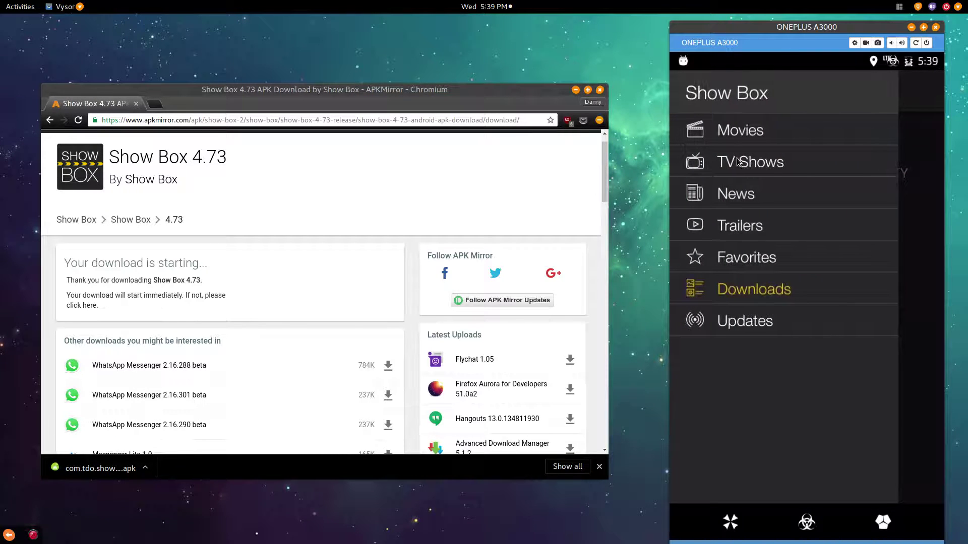
left_click(737, 162)
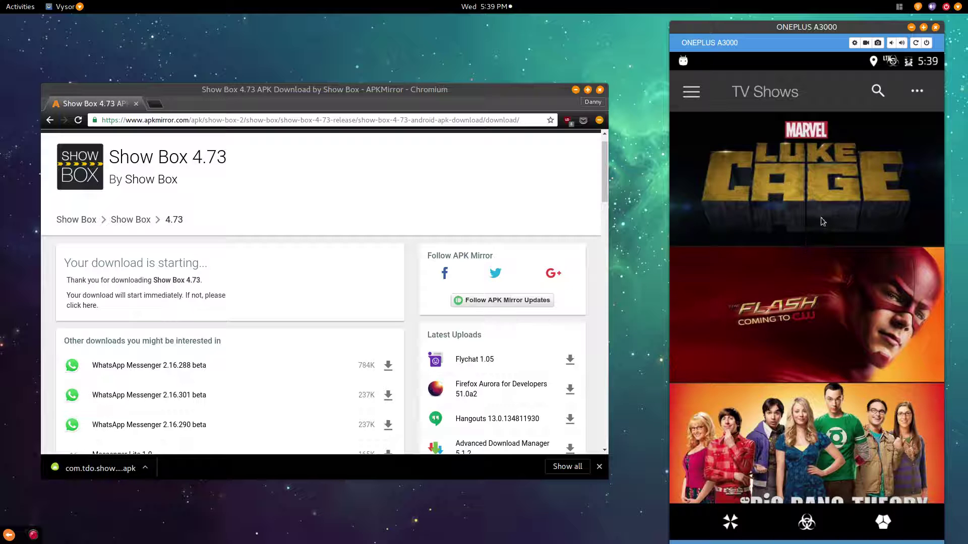
left_click(813, 196)
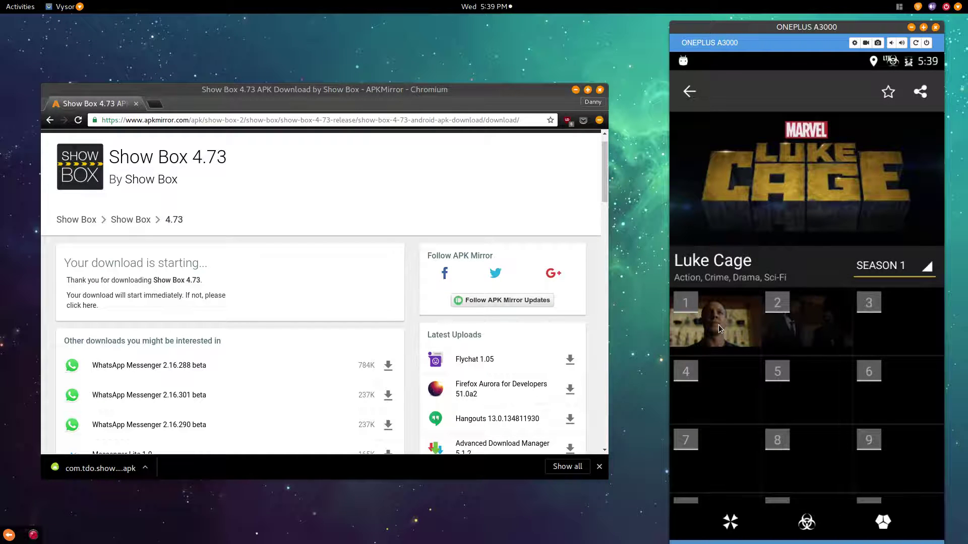
Step: Examine the list of available Luke Cage seasons and close it
left_click(878, 271)
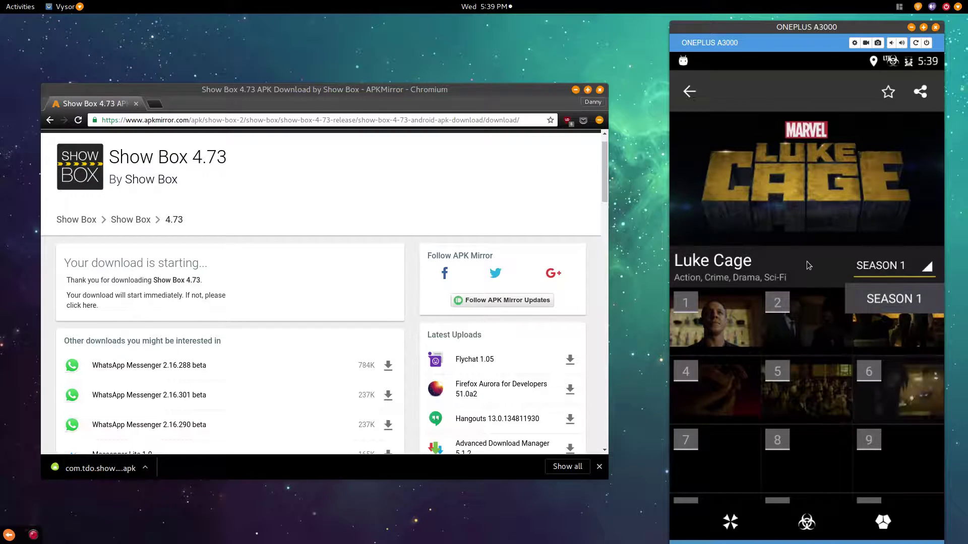
left_click(825, 263)
left_click(874, 271)
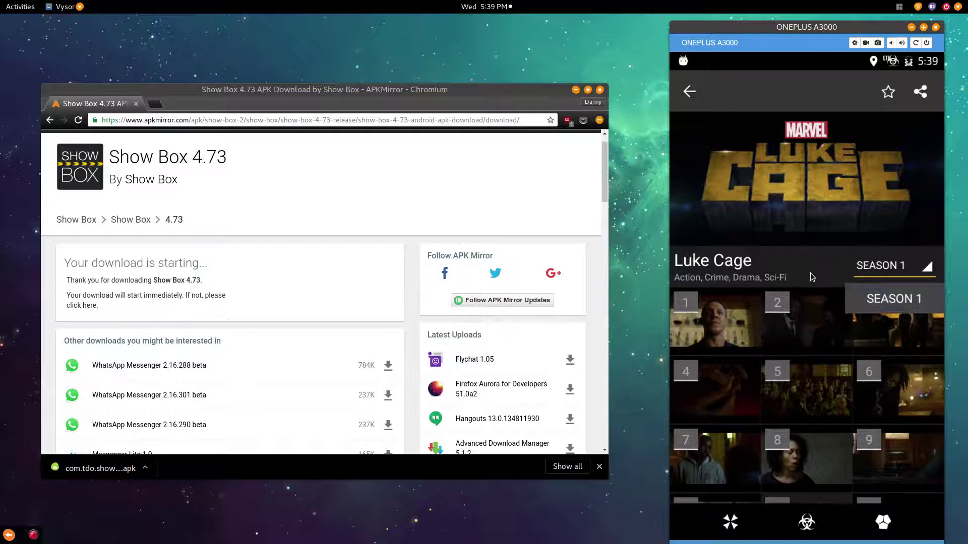
left_click(785, 273)
Step: Open episode 1 of Luke Cage season 1 and dismiss the full-screen advertisement
left_click(715, 323)
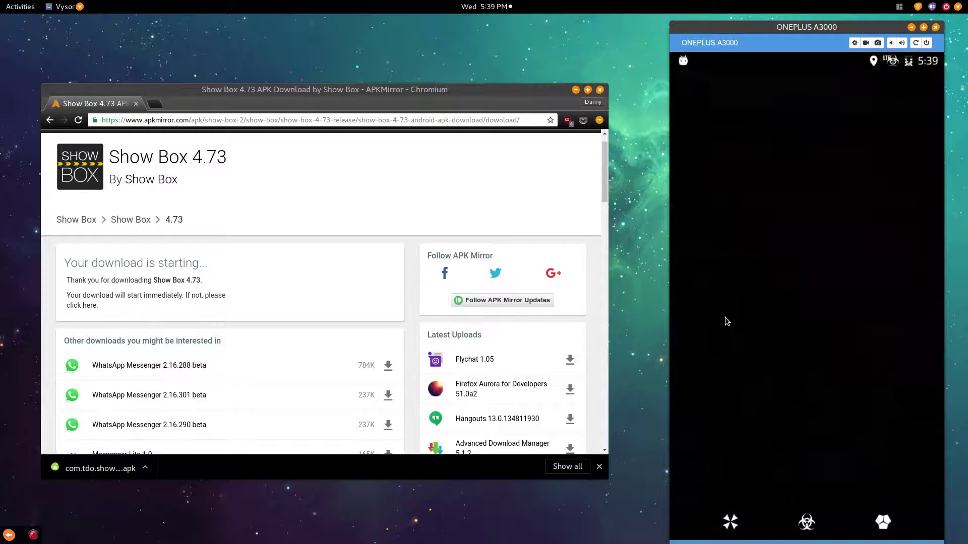
left_click(920, 74)
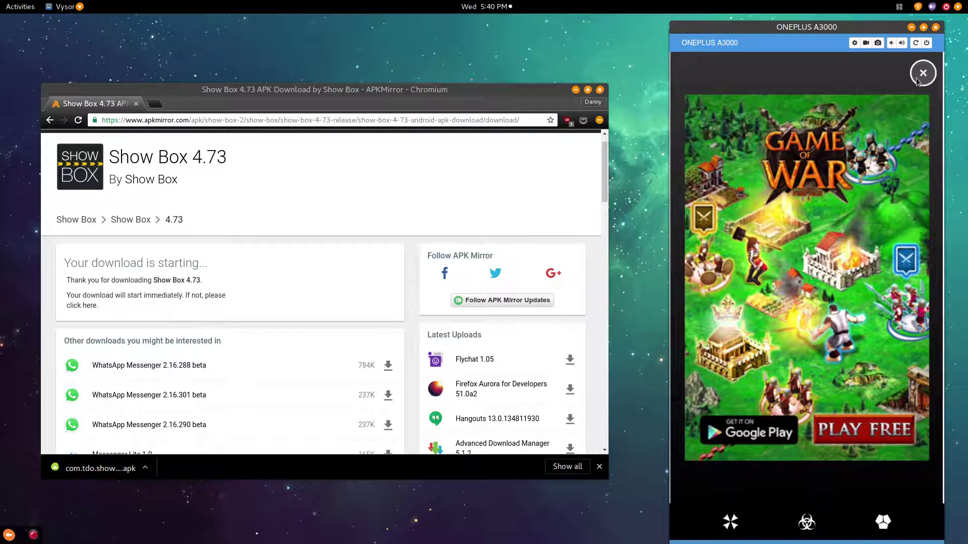
left_click(924, 75)
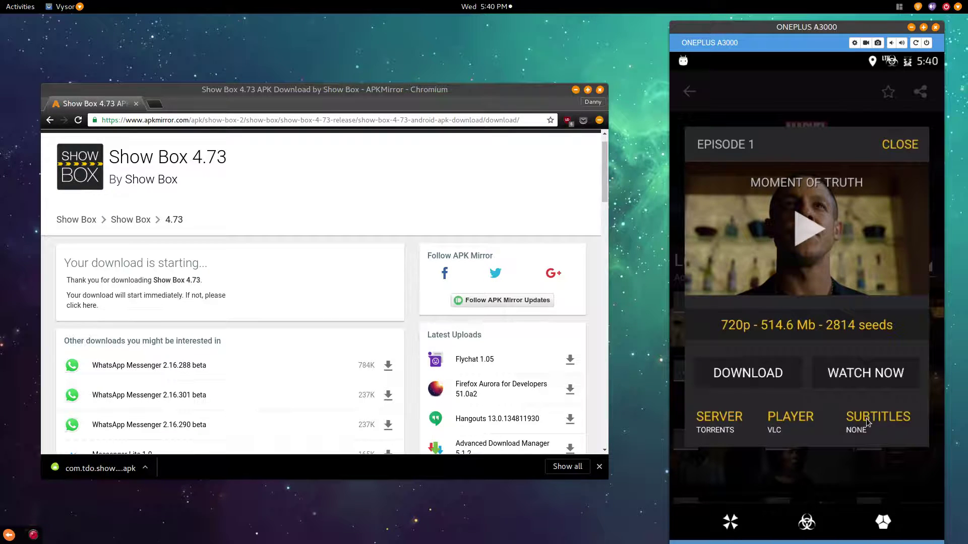
Step: View the subtitles option of the episode and close its authorization dialog without logging in
left_click(866, 420)
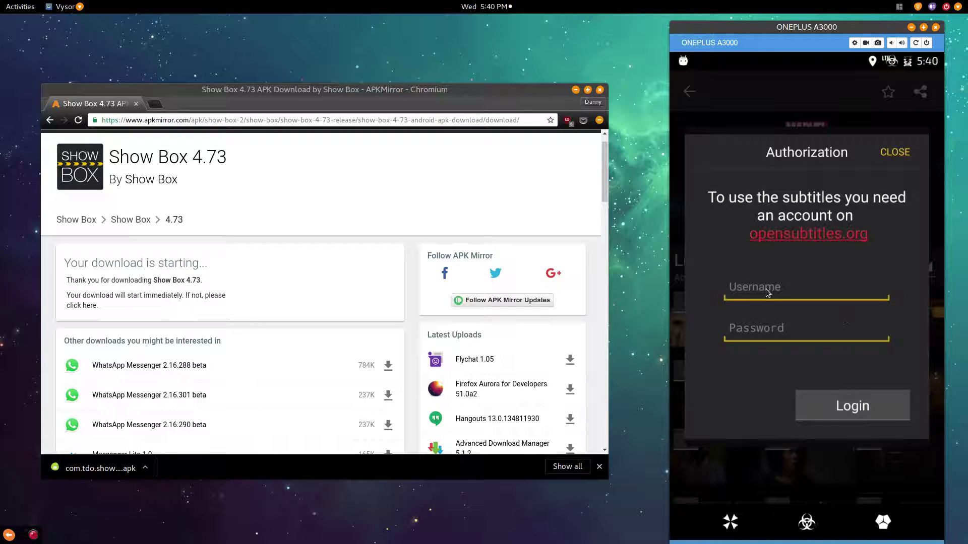
left_click(894, 153)
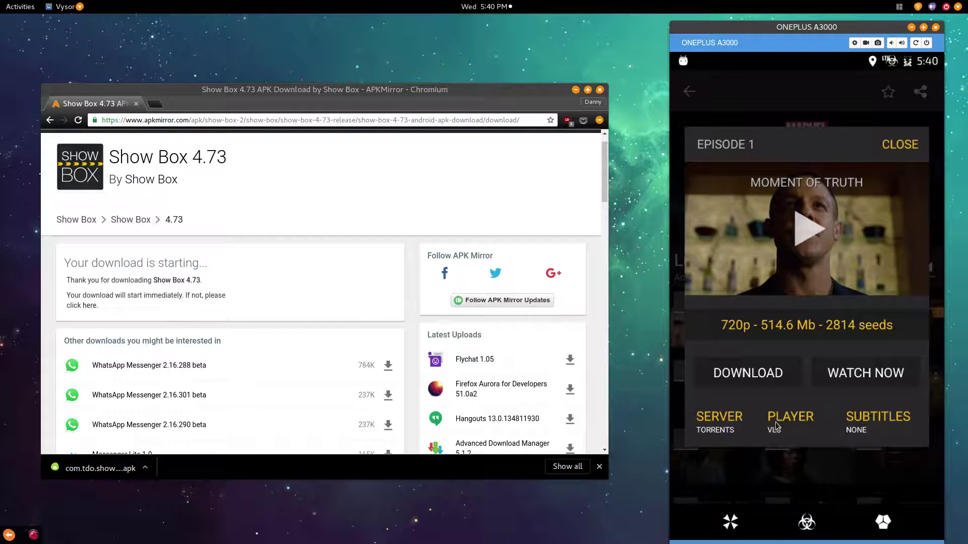
Step: View the available player and server options of the episode, keeping VLC and Torrents
left_click(775, 422)
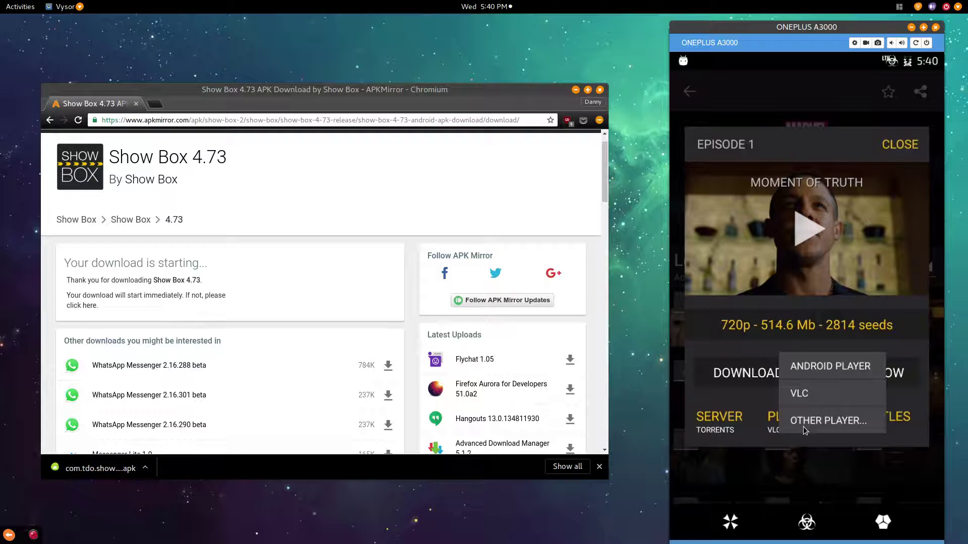
left_click(754, 355)
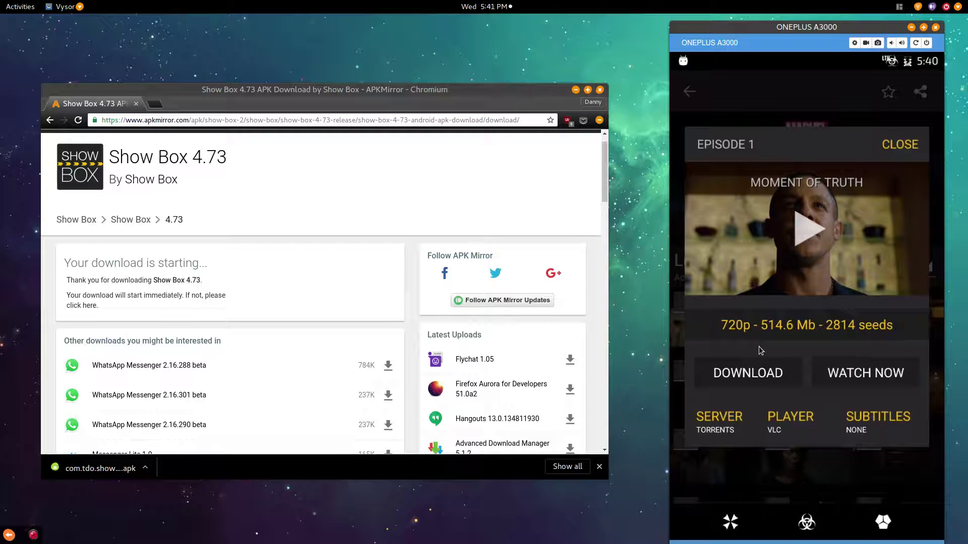
left_click(716, 427)
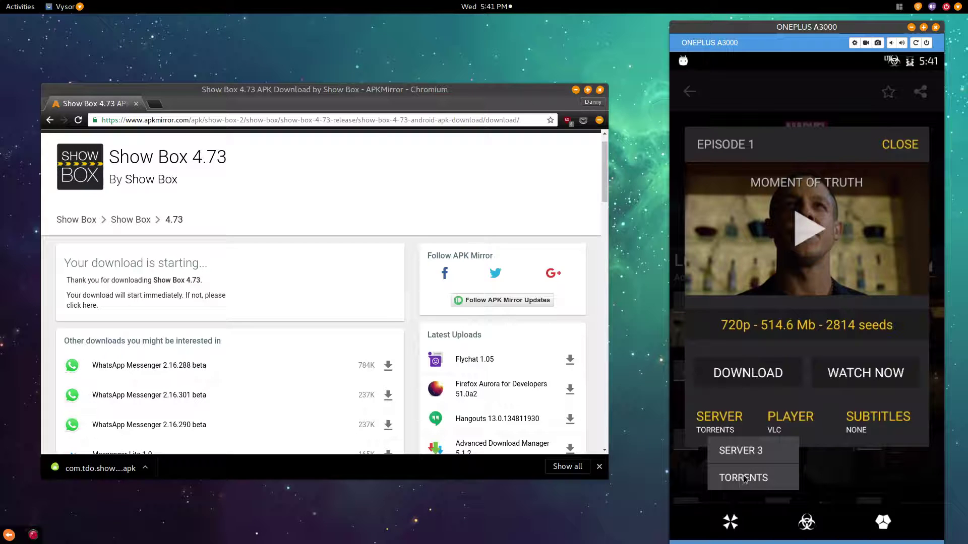
left_click(757, 402)
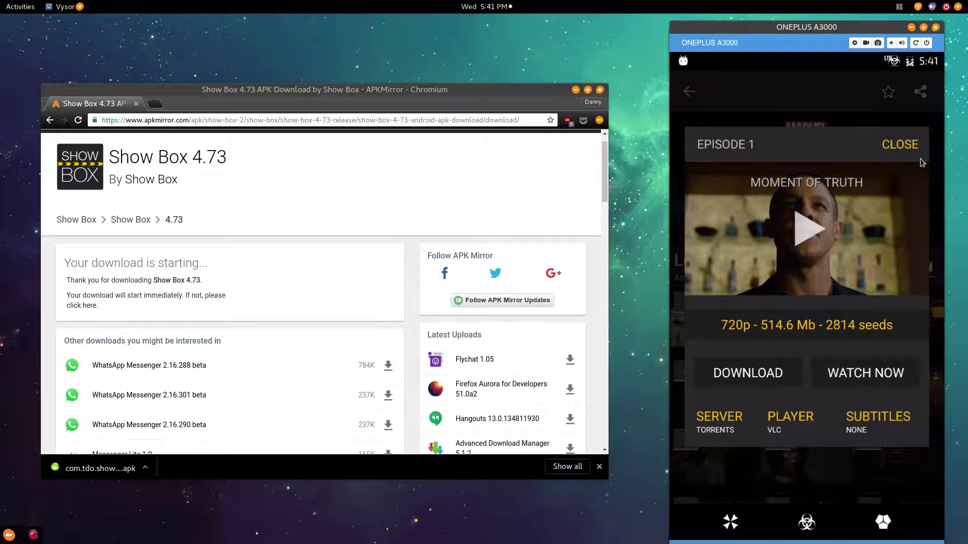
Step: Close the episode 1 details and return to browsing the TV Shows list
left_click(900, 146)
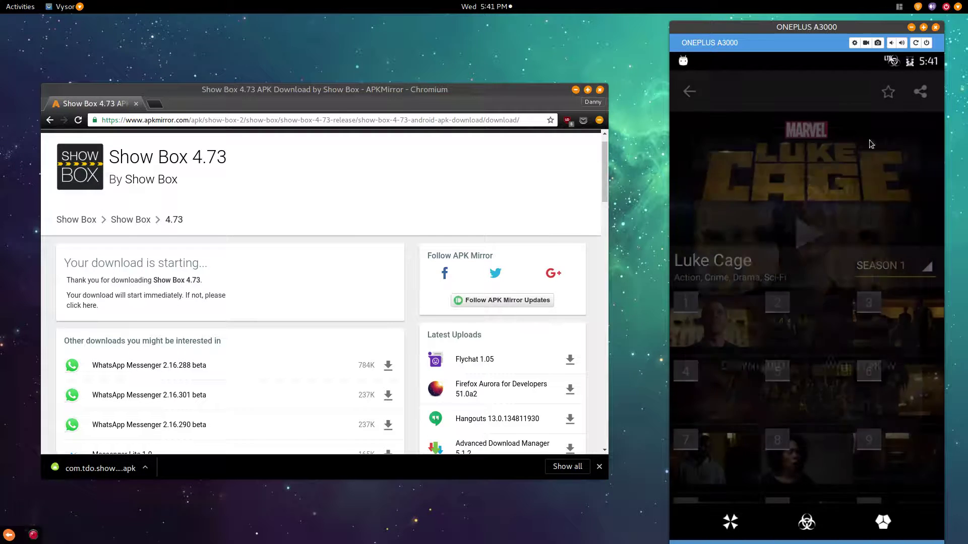
left_click(684, 95)
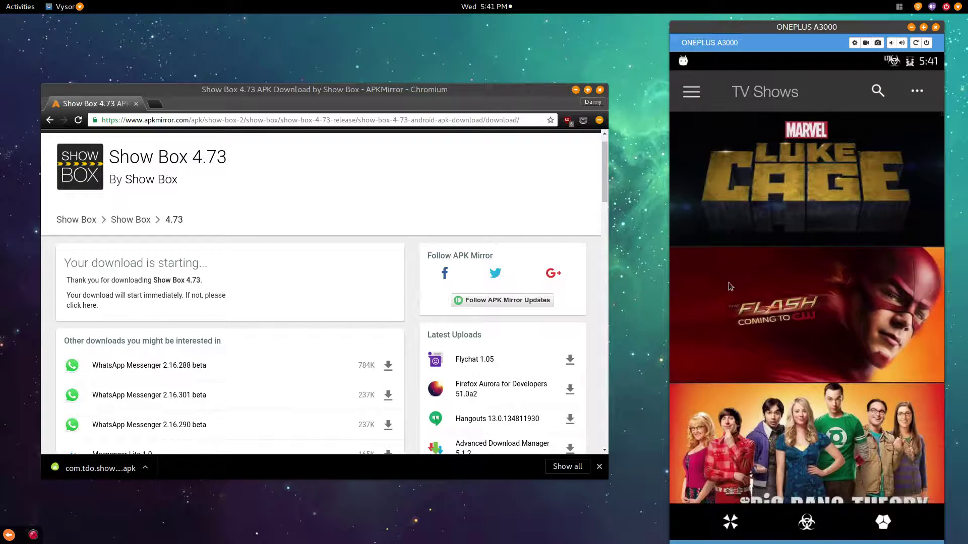
scroll(743, 299, "down", 5)
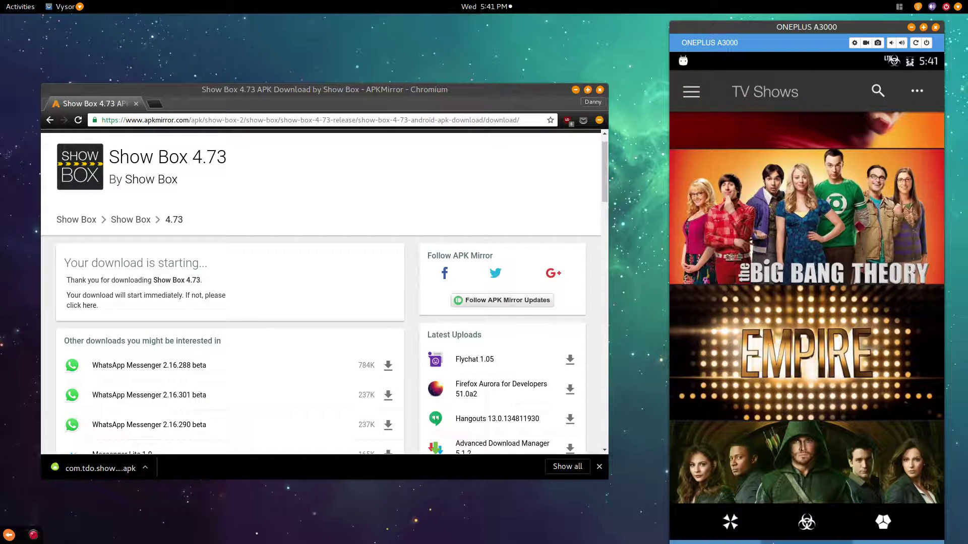
Step: Switch to the phone's Settings app, search for "per", and open the App permissions page
left_click(808, 523)
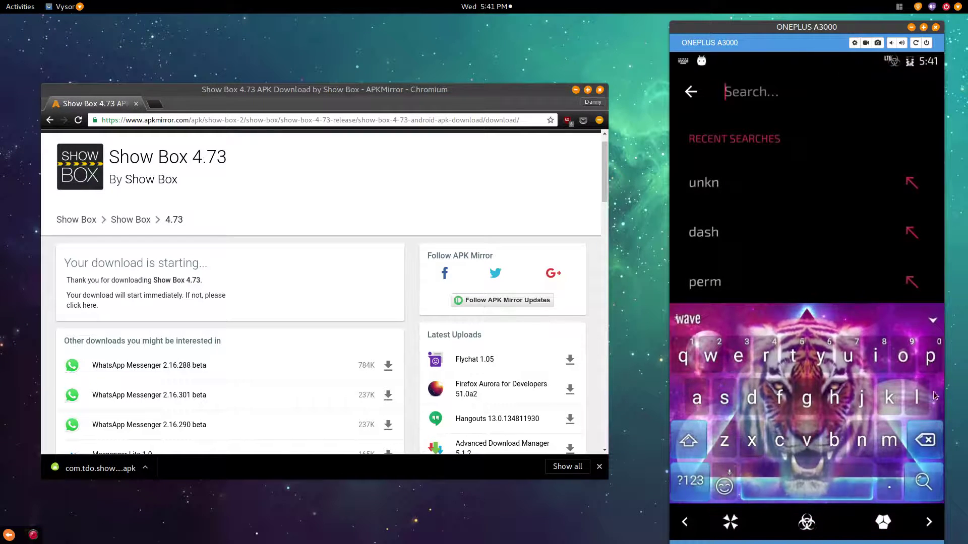
type("per")
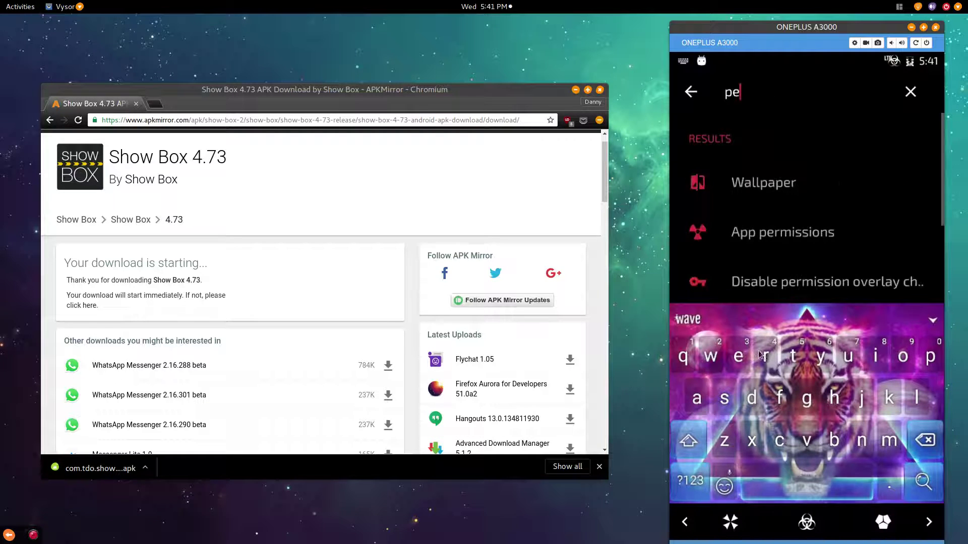
left_click(753, 241)
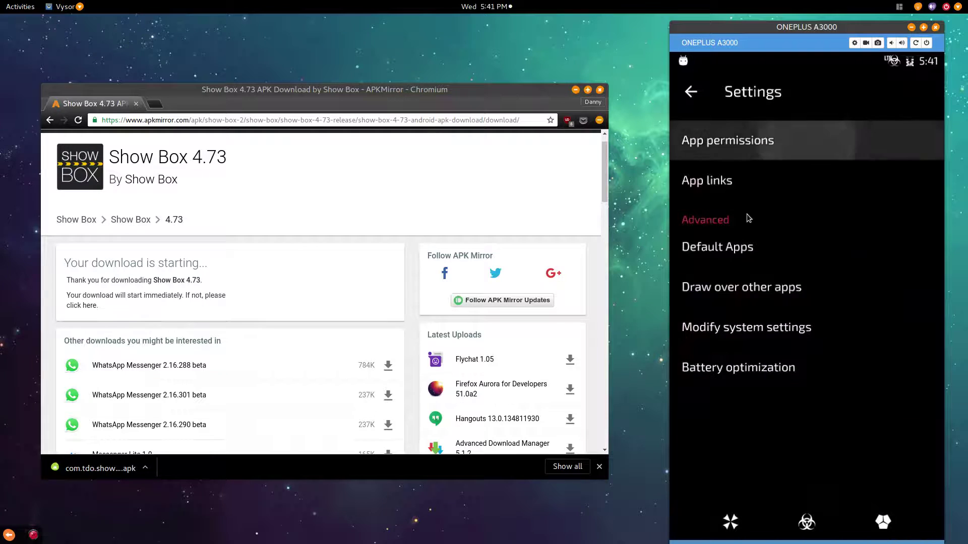
left_click(736, 146)
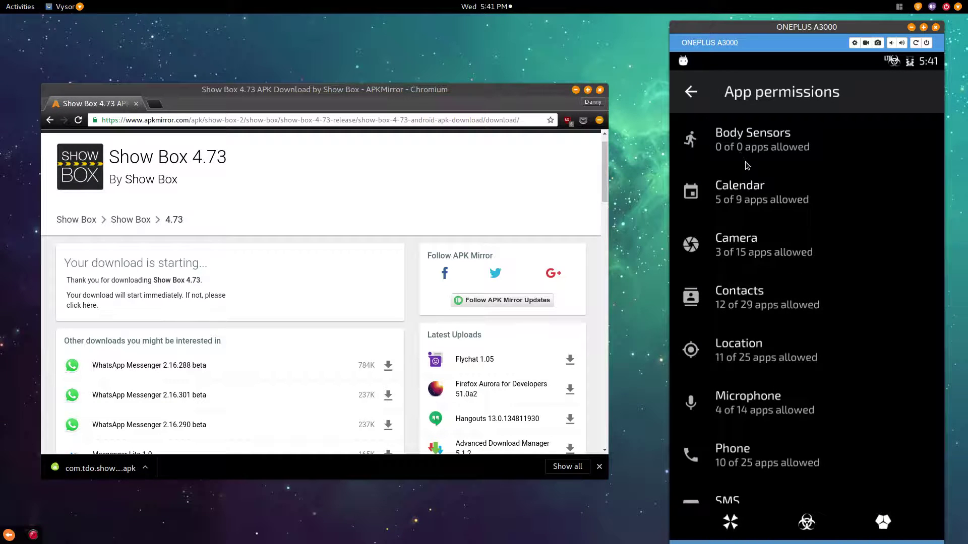
Step: Look through the app permission categories down to Additional permissions, and return to the main Settings page
scroll(754, 173, "down", 3)
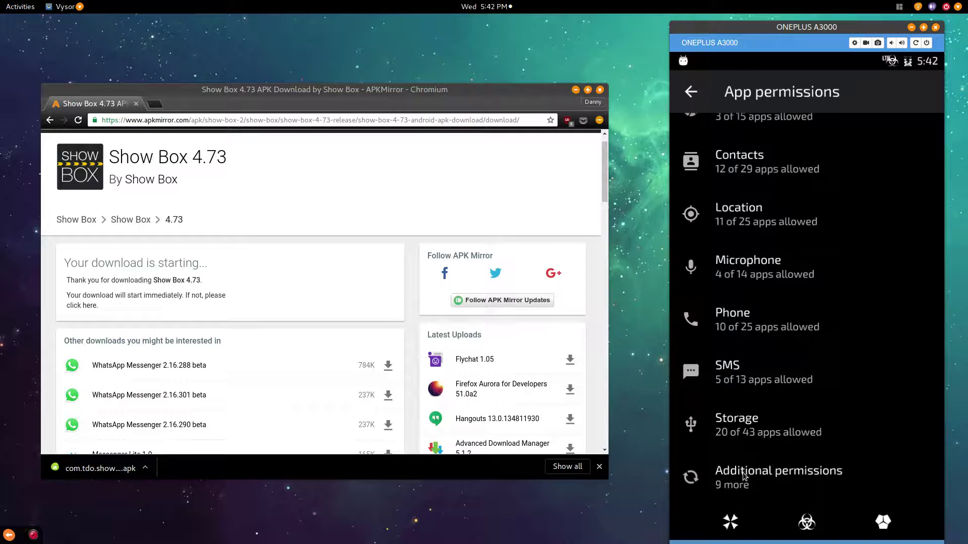
scroll(744, 476, "up", 3)
scroll(742, 473, "down", 3)
left_click(694, 90)
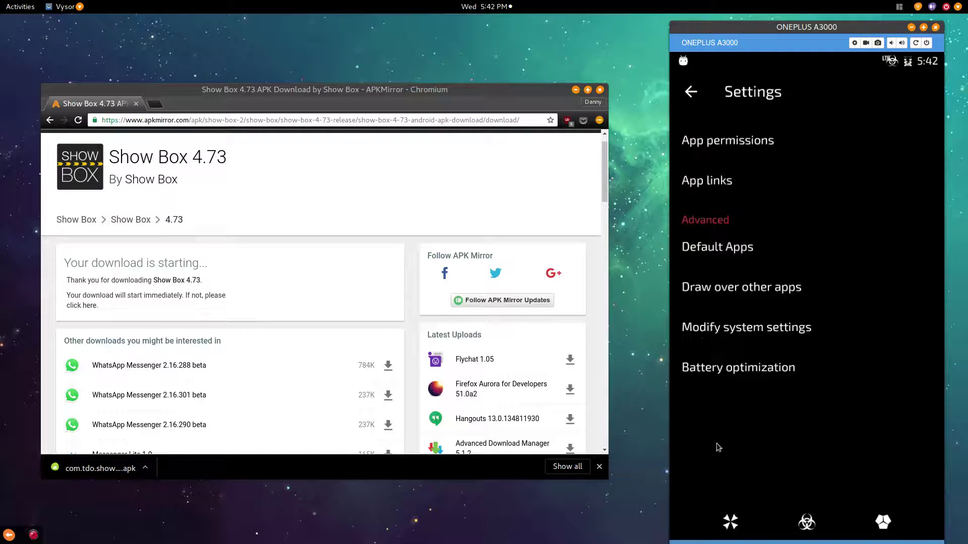
left_click(690, 93)
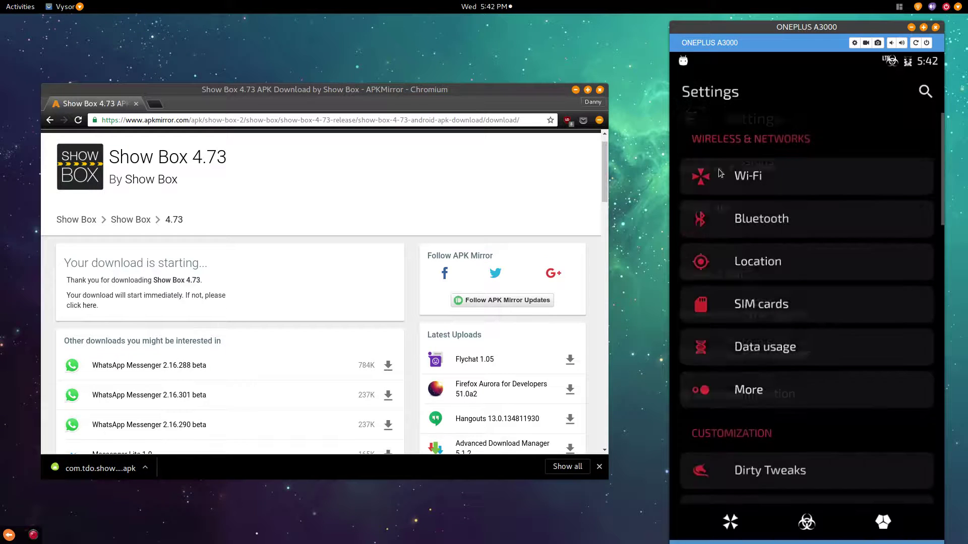
Step: Search the settings for "app", view the Default Apps page, and return to the main Settings page
left_click(920, 95)
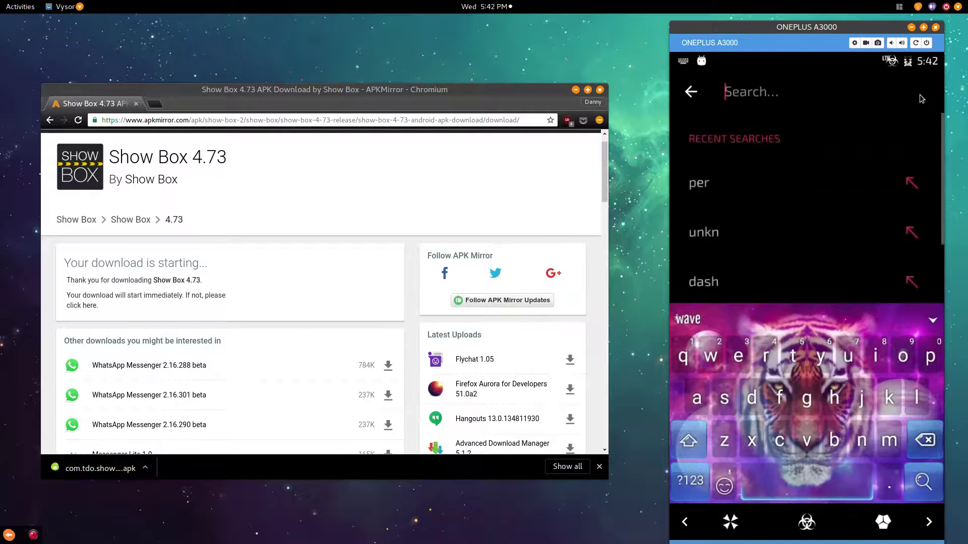
type("app")
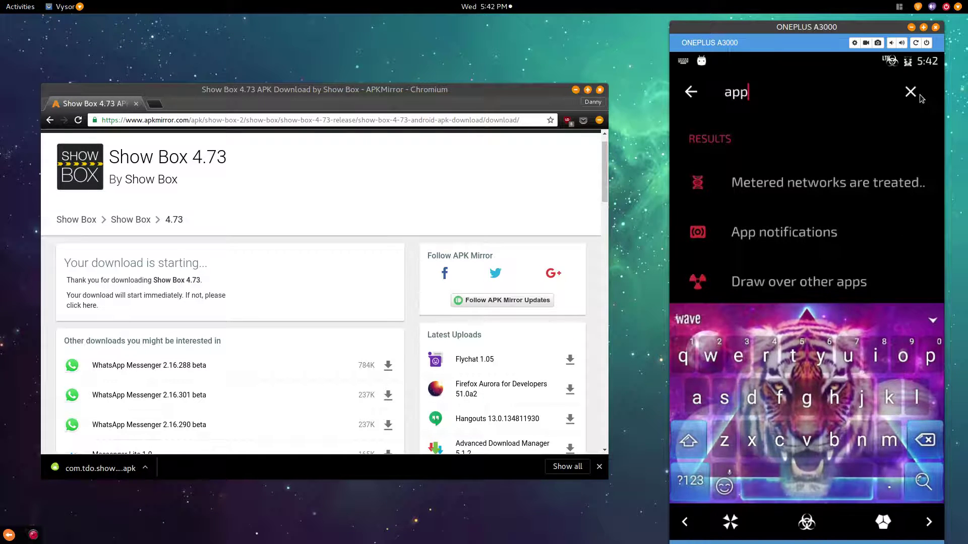
scroll(891, 145, "down", 5)
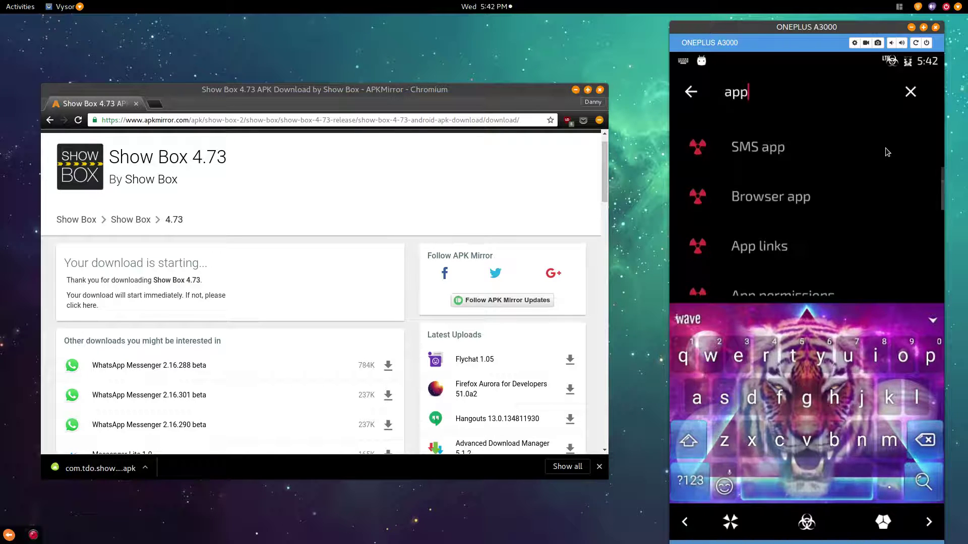
scroll(887, 156, "down", 3)
scroll(886, 169, "down", 5)
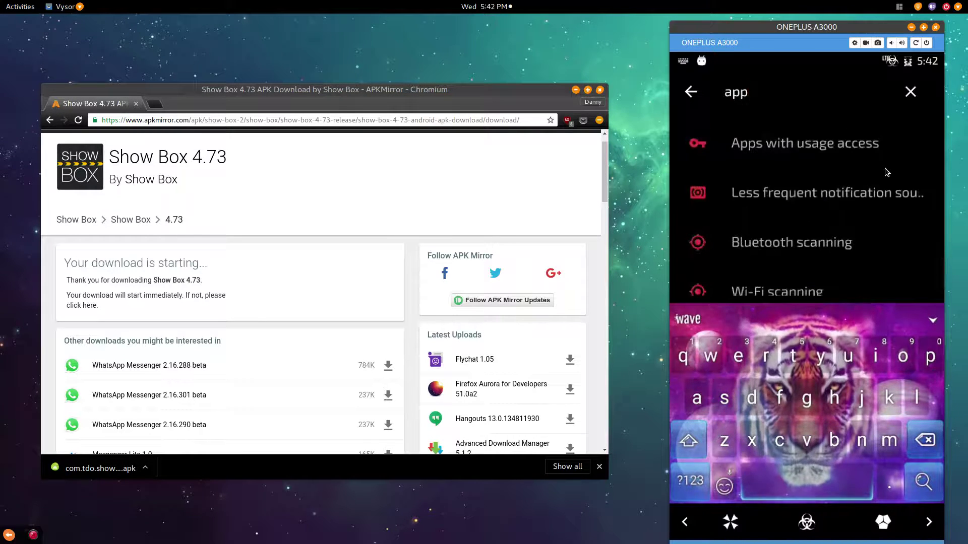
scroll(886, 169, "up", 4)
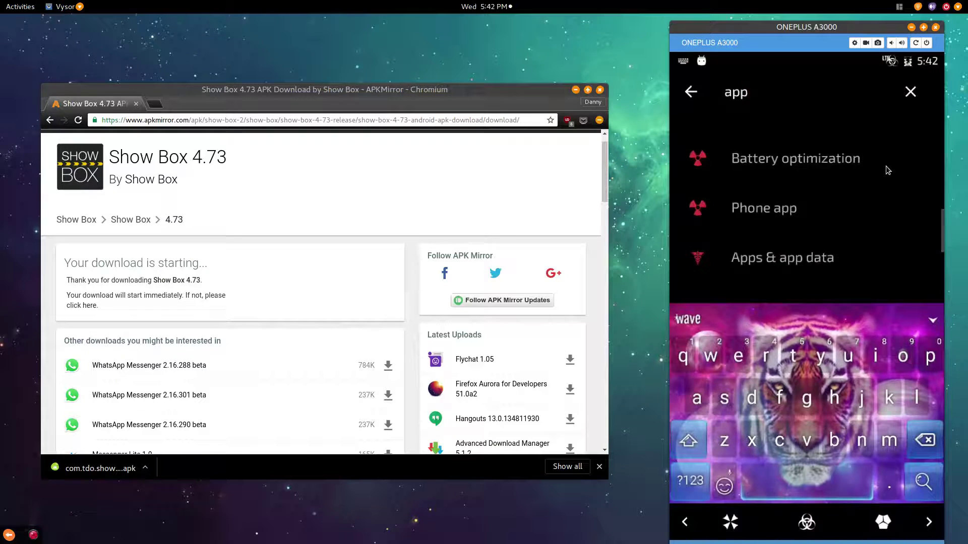
scroll(887, 171, "up", 3)
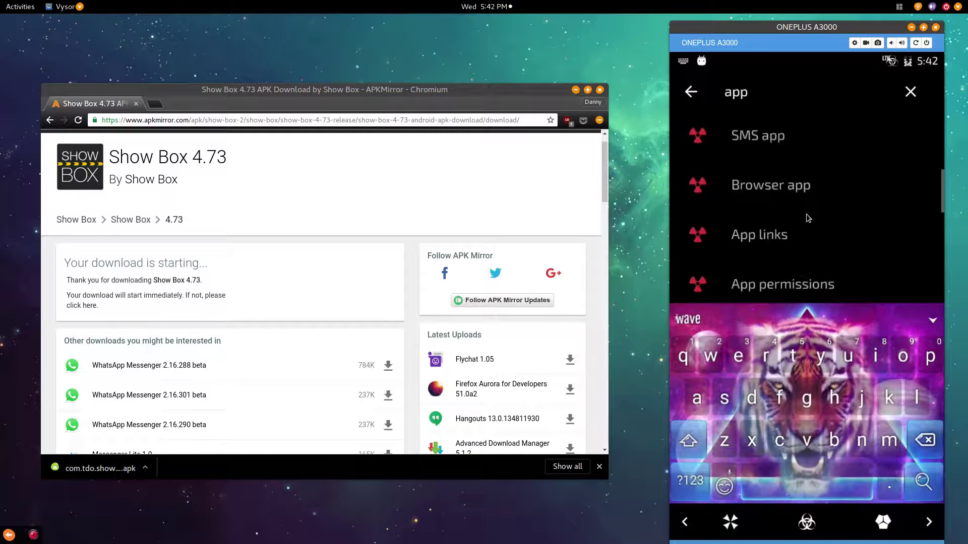
scroll(808, 218, "up", 1)
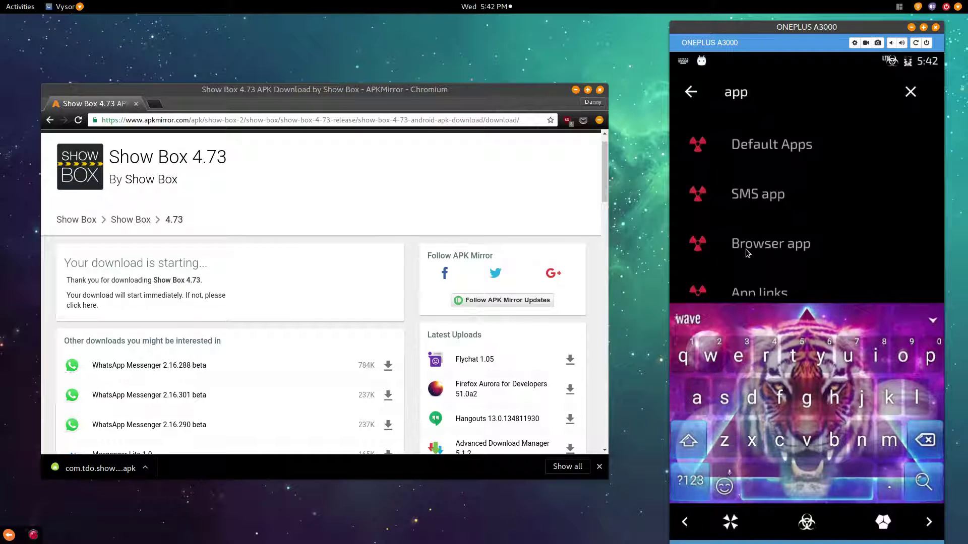
left_click(779, 146)
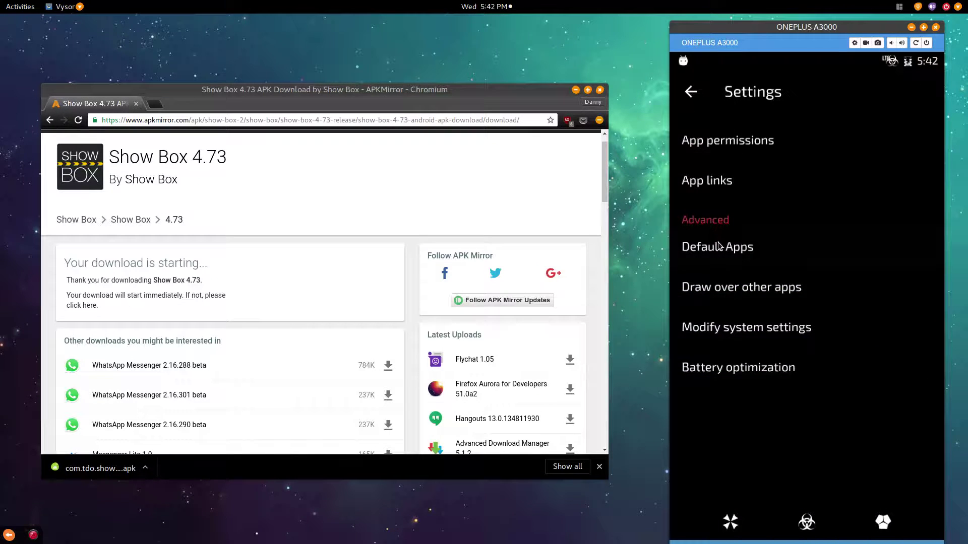
left_click(719, 246)
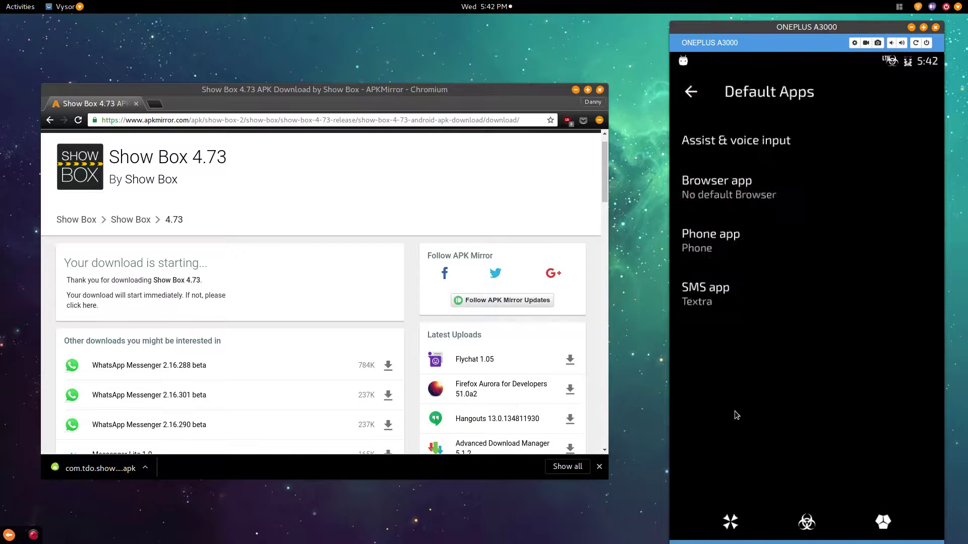
right_click(734, 443)
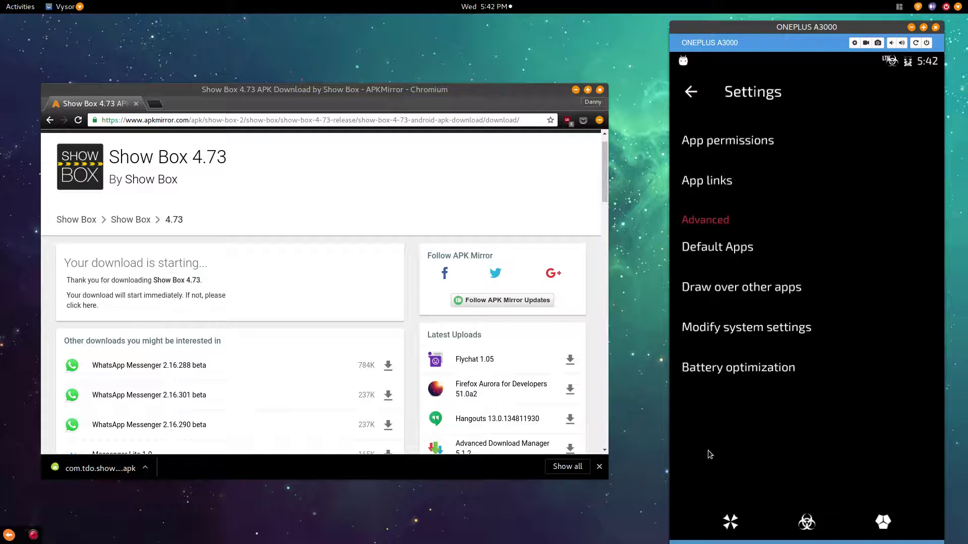
left_click(693, 92)
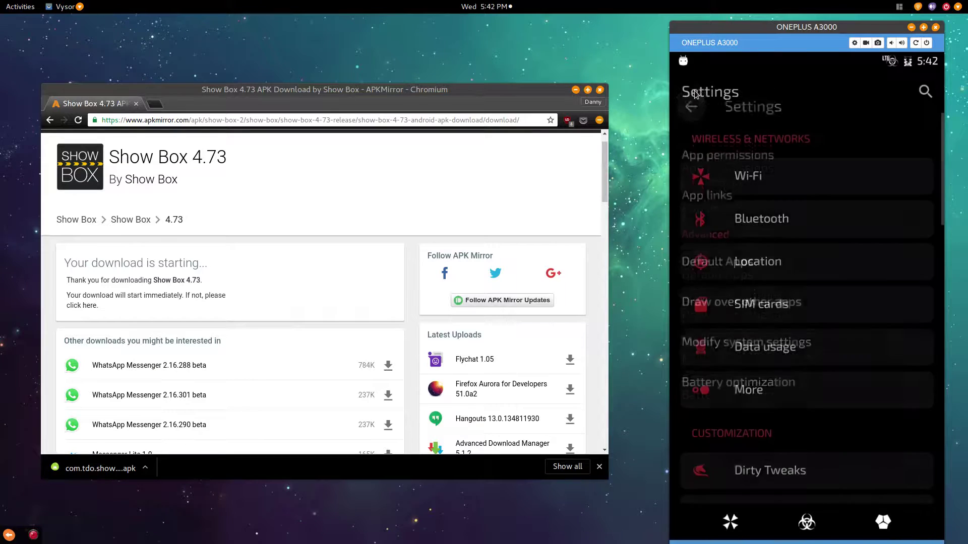
Step: Look through the main Settings categories from Wireless & networks down to About phone
scroll(791, 312, "down", 3)
scroll(791, 316, "down", 3)
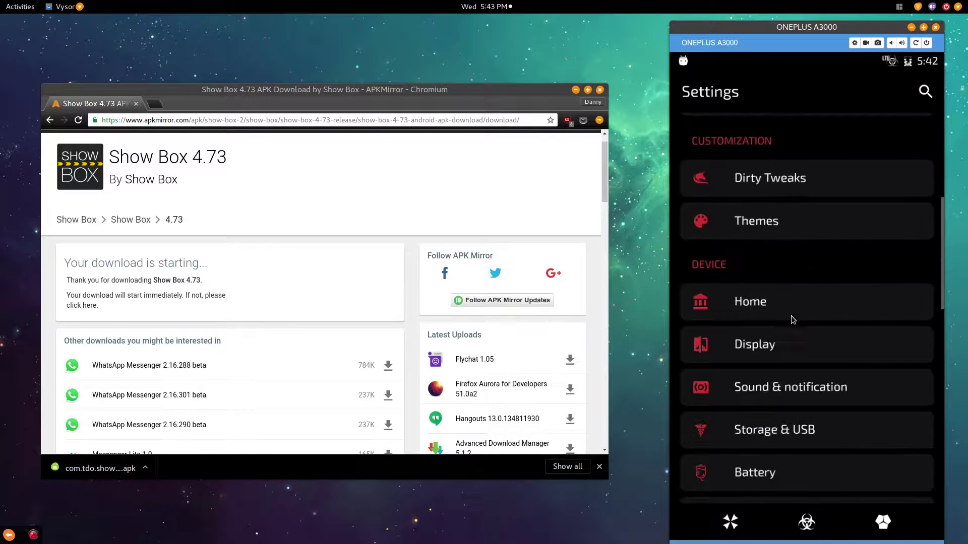
scroll(791, 316, "down", 4)
scroll(791, 316, "down", 3)
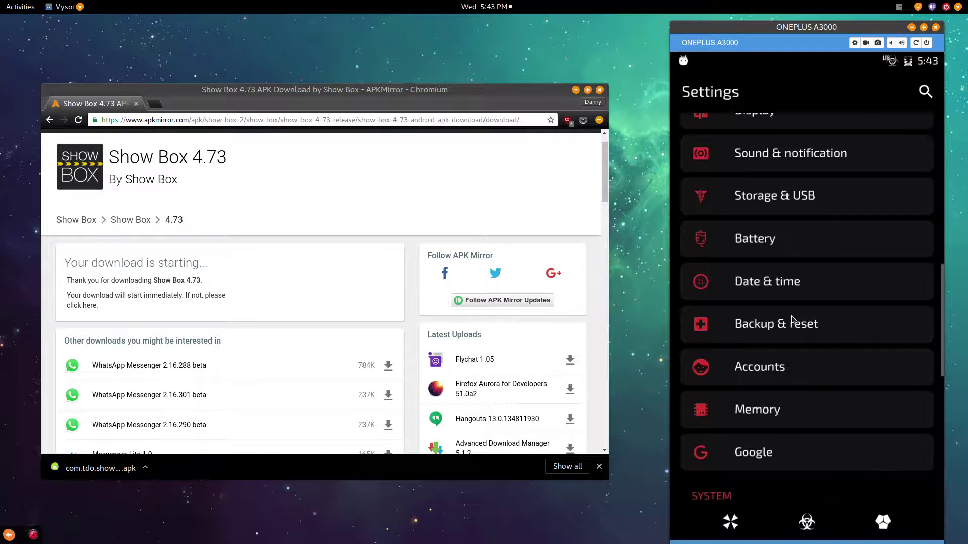
scroll(791, 316, "down", 5)
scroll(791, 316, "down", 3)
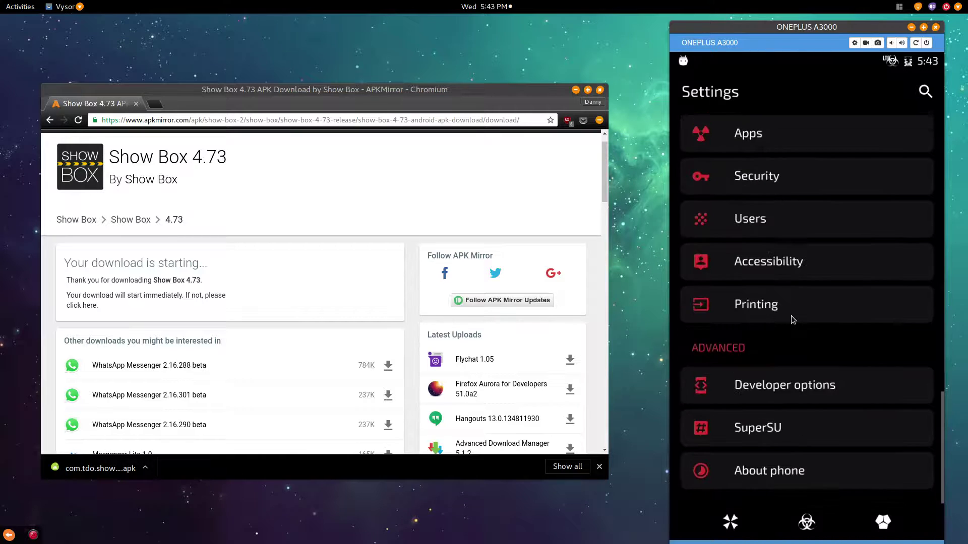
scroll(791, 316, "up", 15)
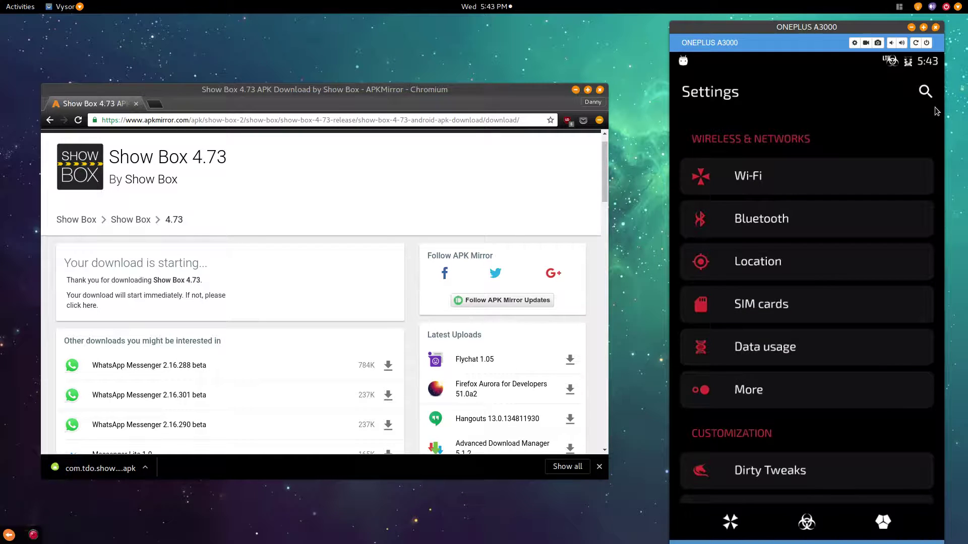
Step: Search the settings for "app per" and open the App permissions page from the results
left_click(928, 93)
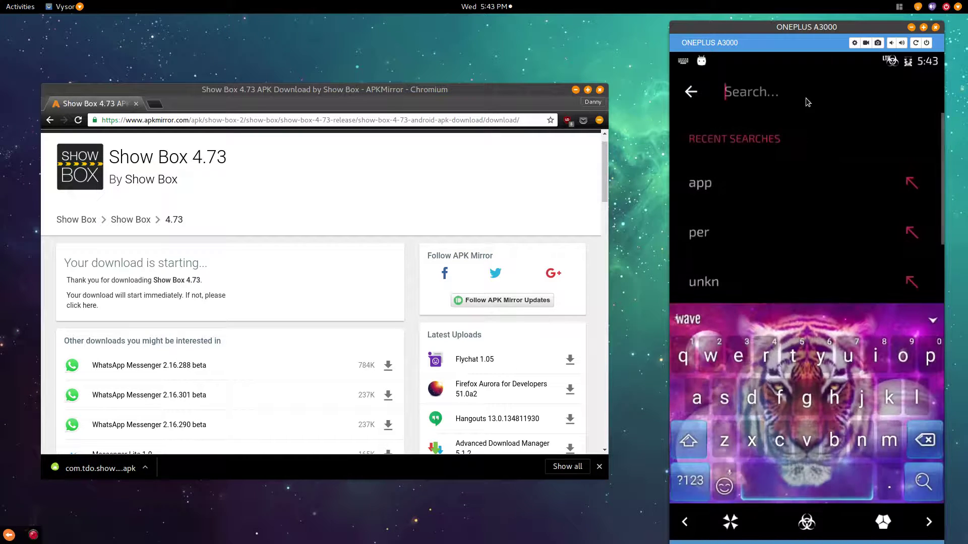
type("app")
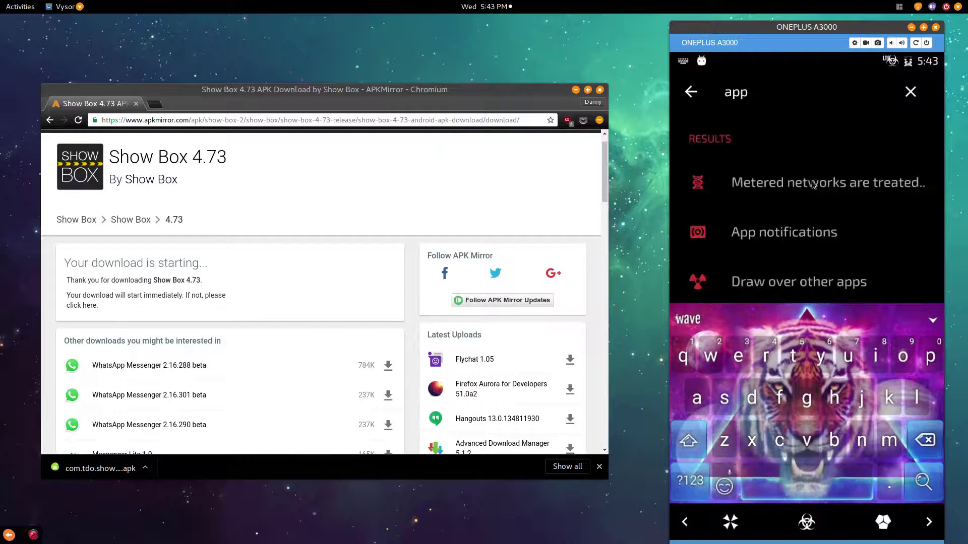
type(" per")
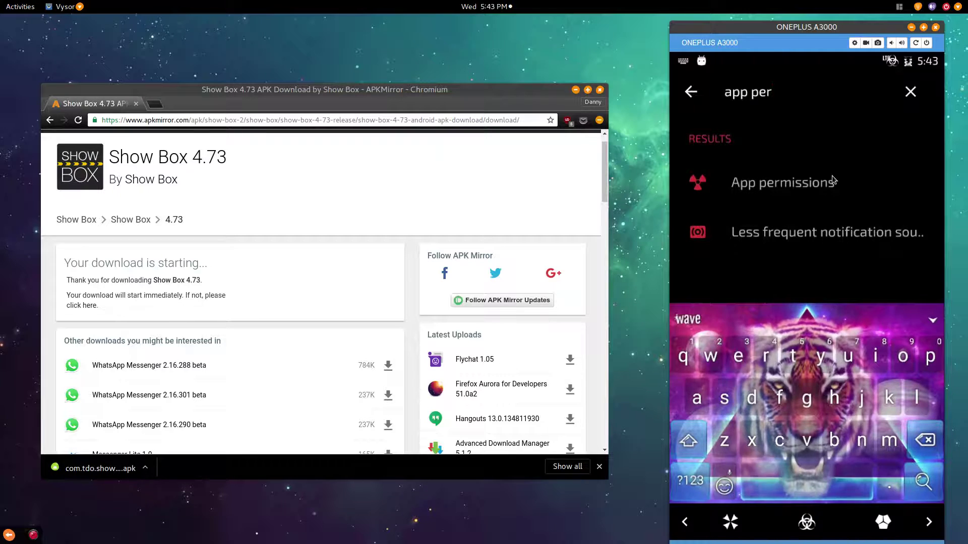
left_click(832, 180)
left_click(707, 153)
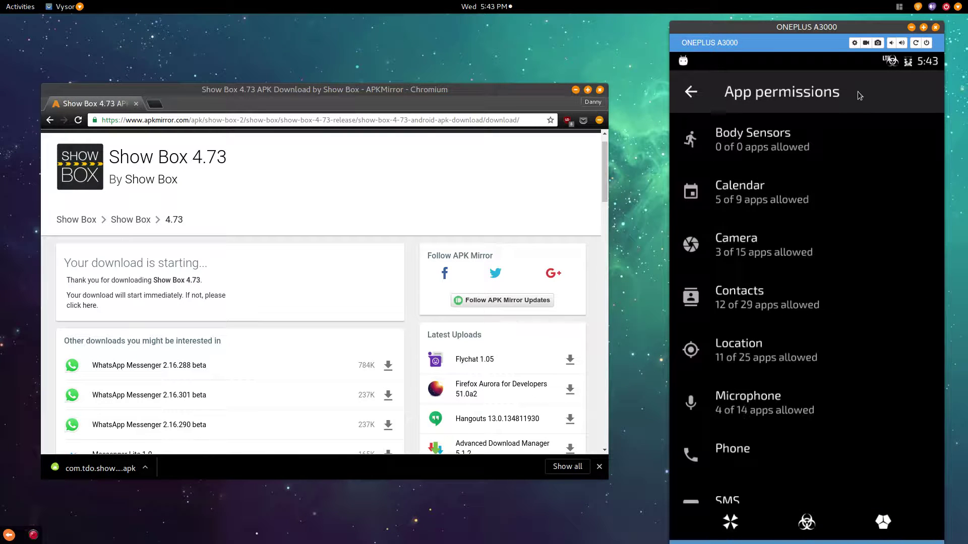
Step: Examine the list of app permission categories from Body Sensors down to Additional permissions
scroll(803, 126, "down", 3)
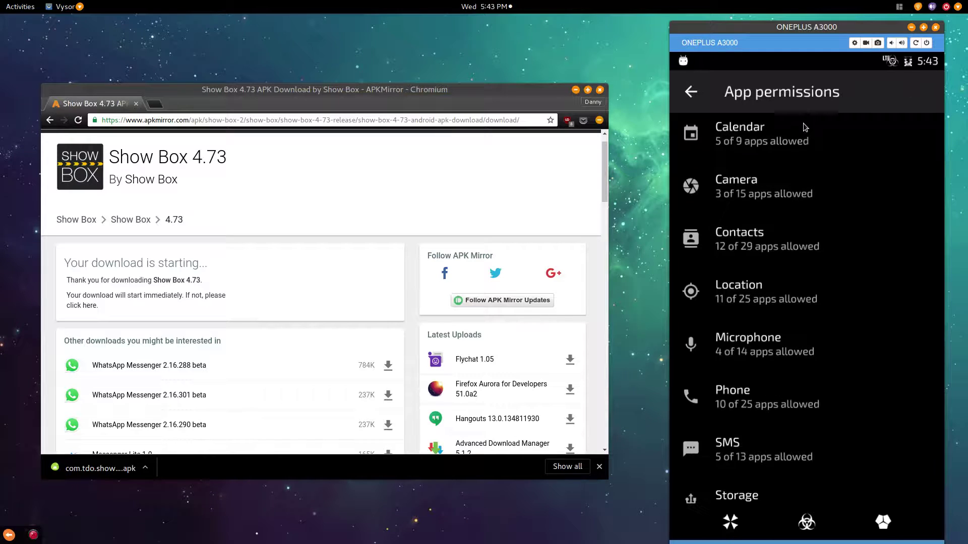
scroll(795, 153, "up", 3)
scroll(794, 153, "down", 3)
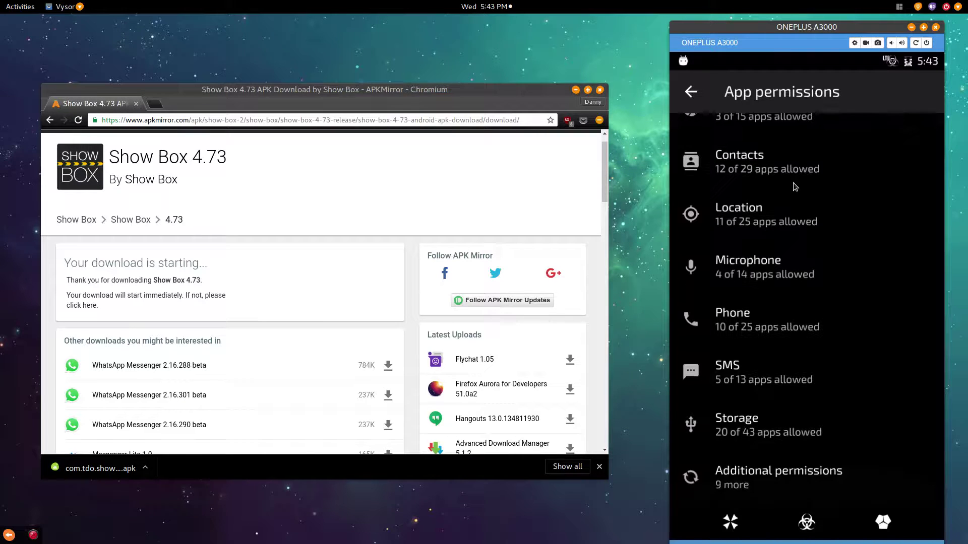
Step: Open the Phone permissions, look through the app list for Show Box's setting, and return to the App permissions page
left_click(731, 325)
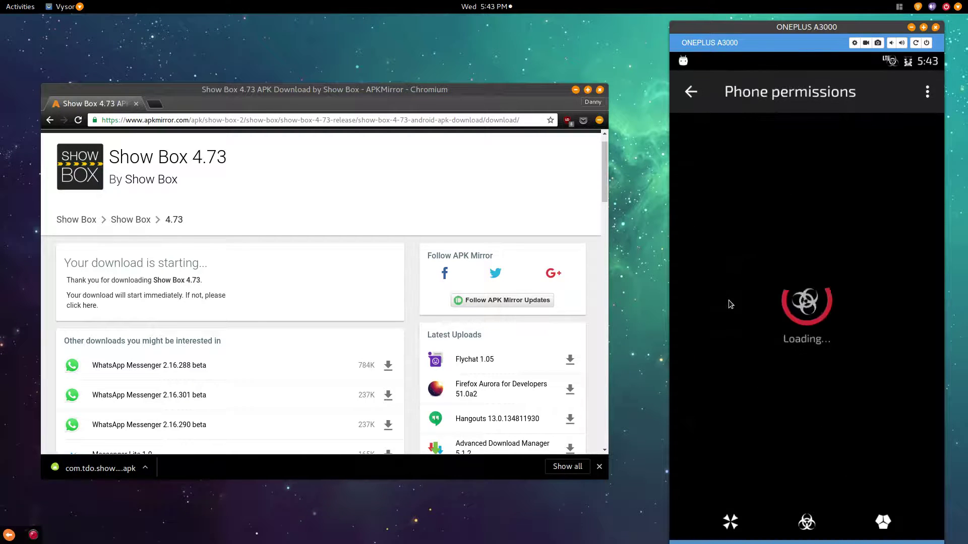
scroll(761, 222, "down", 9)
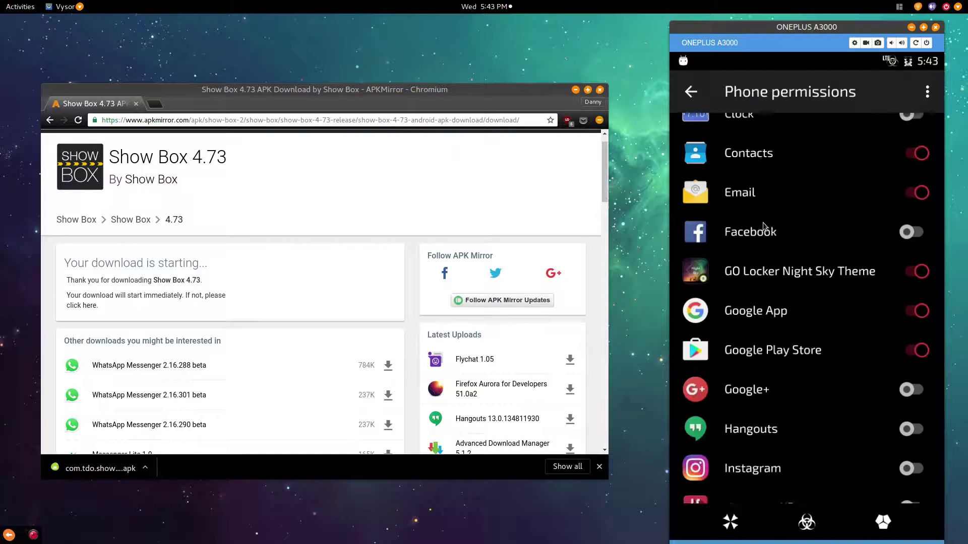
scroll(767, 228, "down", 5)
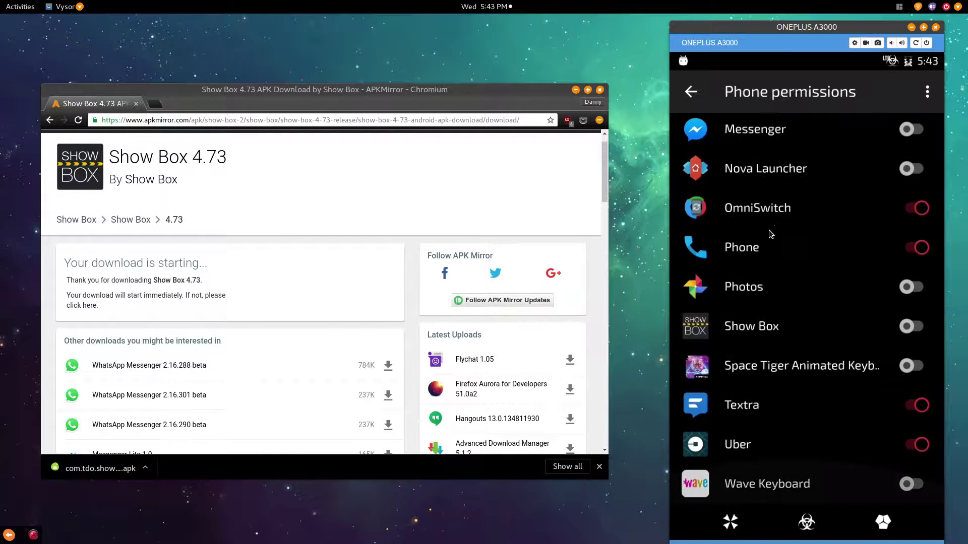
scroll(770, 234, "up", 14)
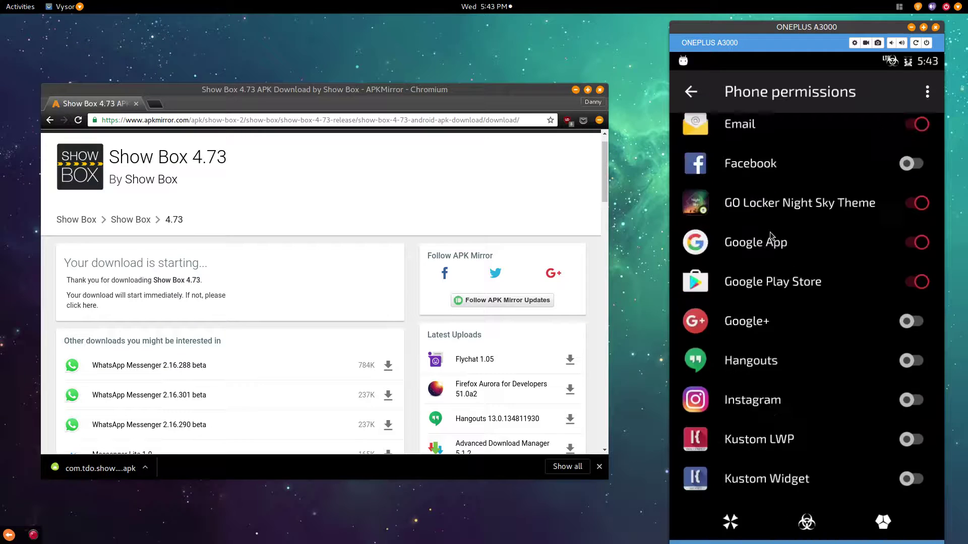
scroll(769, 234, "down", 8)
scroll(770, 234, "down", 8)
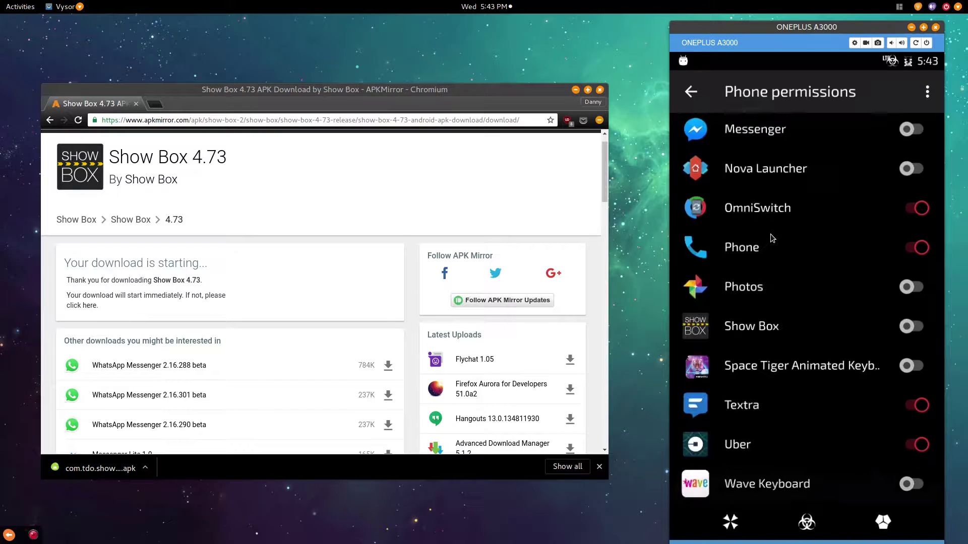
scroll(771, 234, "up", 1)
scroll(786, 262, "down", 1)
left_click(688, 92)
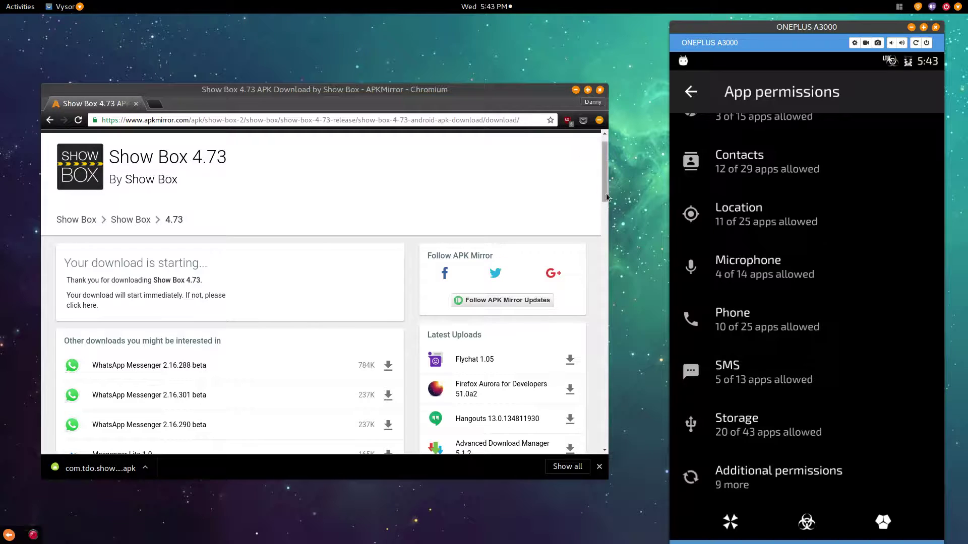
Step: Open the Location permissions, check the list down to Show Box, and return to the App permissions page
left_click(737, 216)
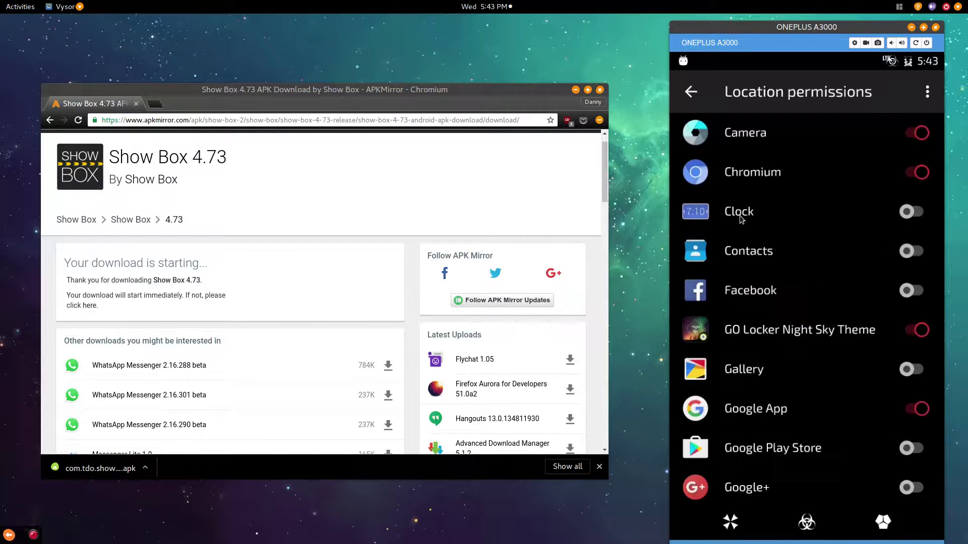
scroll(739, 216, "down", 10)
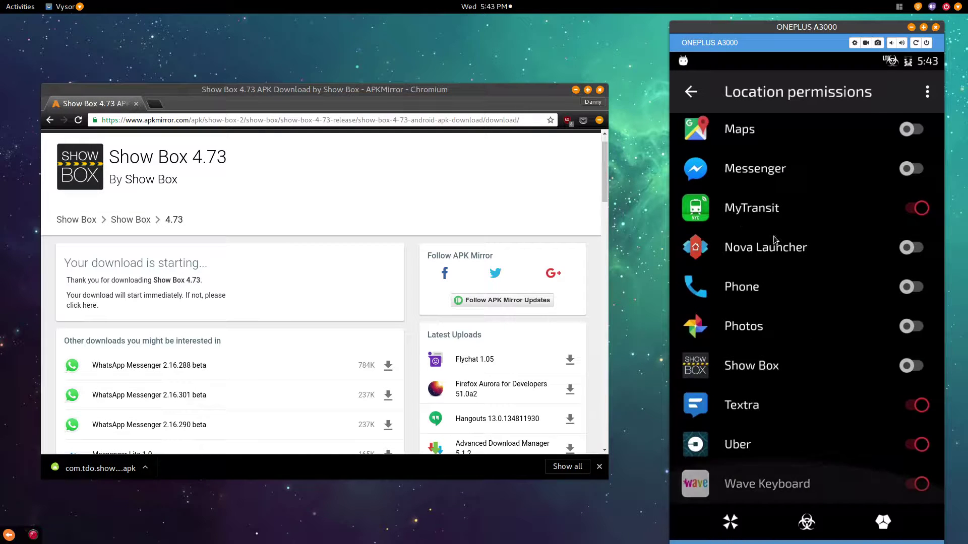
left_click(690, 93)
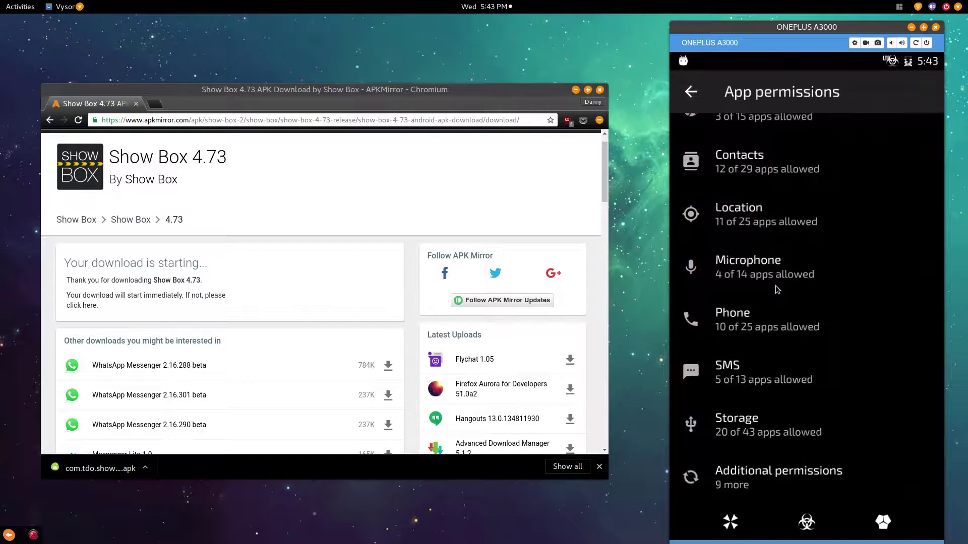
Step: Leave the App permissions page for the phone's home screen and minimize the Chromium window
scroll(776, 285, "up", 3)
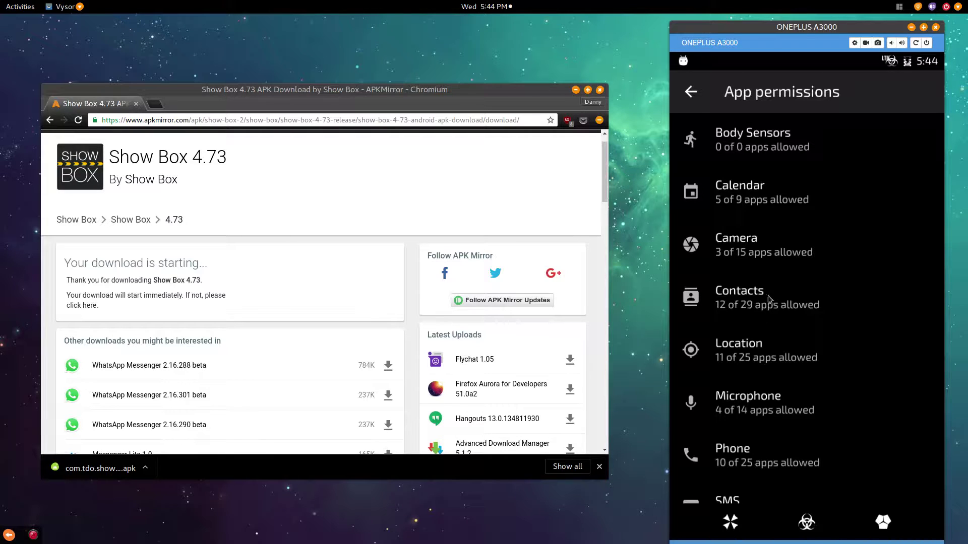
scroll(742, 374, "down", 3)
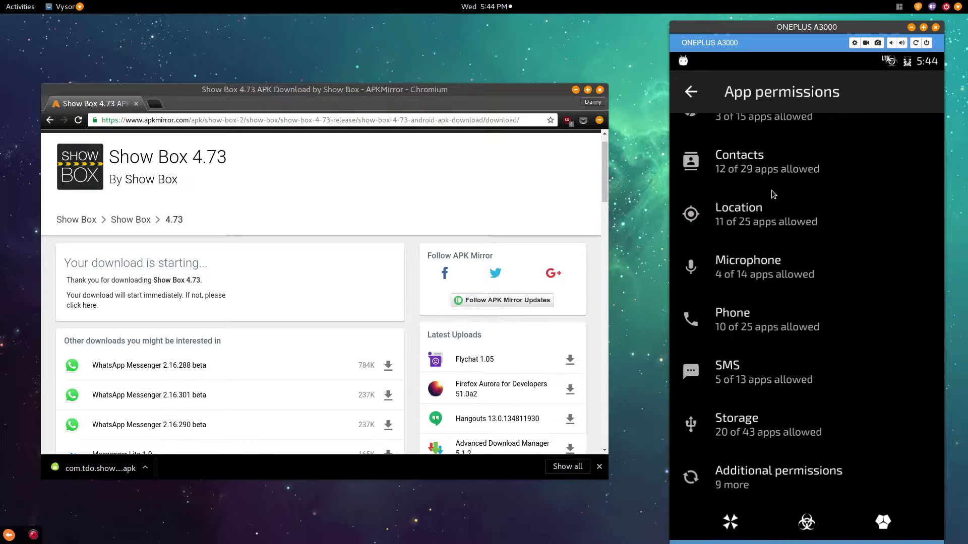
scroll(772, 190, "up", 5)
left_click(804, 524)
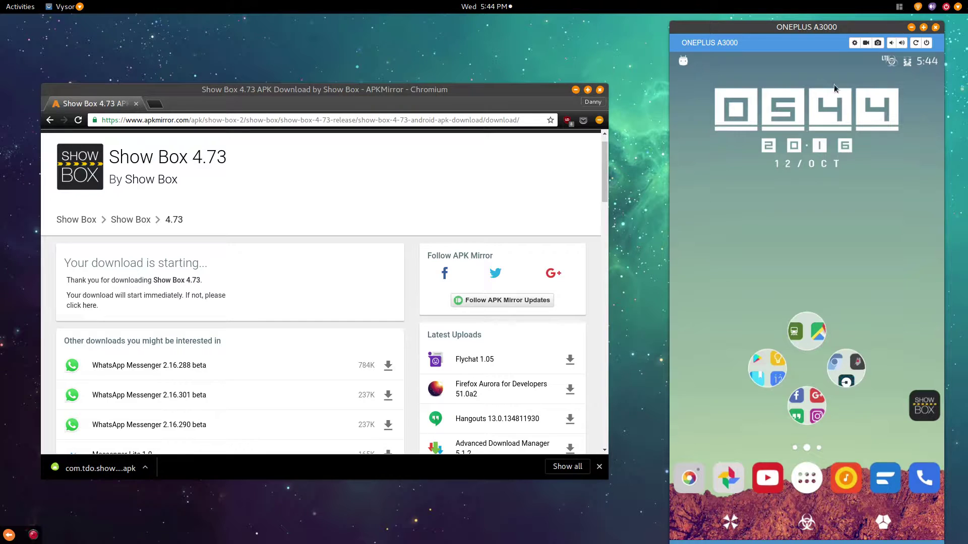
left_click(469, 97)
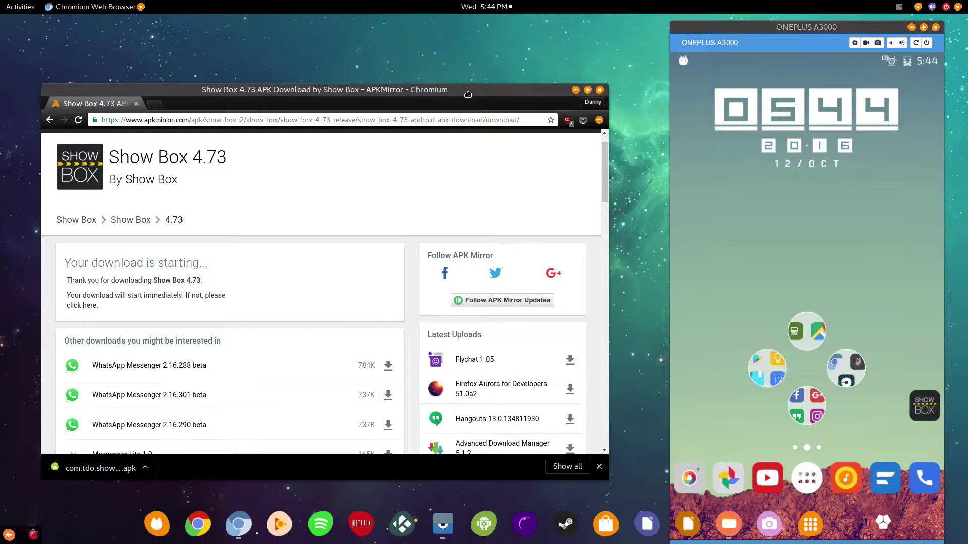
left_click(574, 90)
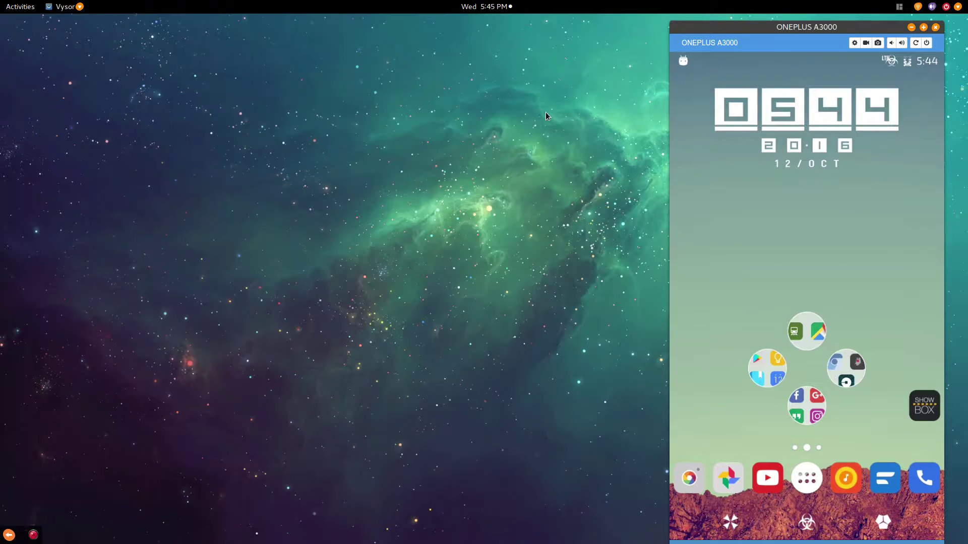
Step: Bring up the main Vysor window to view its device list and settings, and minimize it again
mouse_move(189, 543)
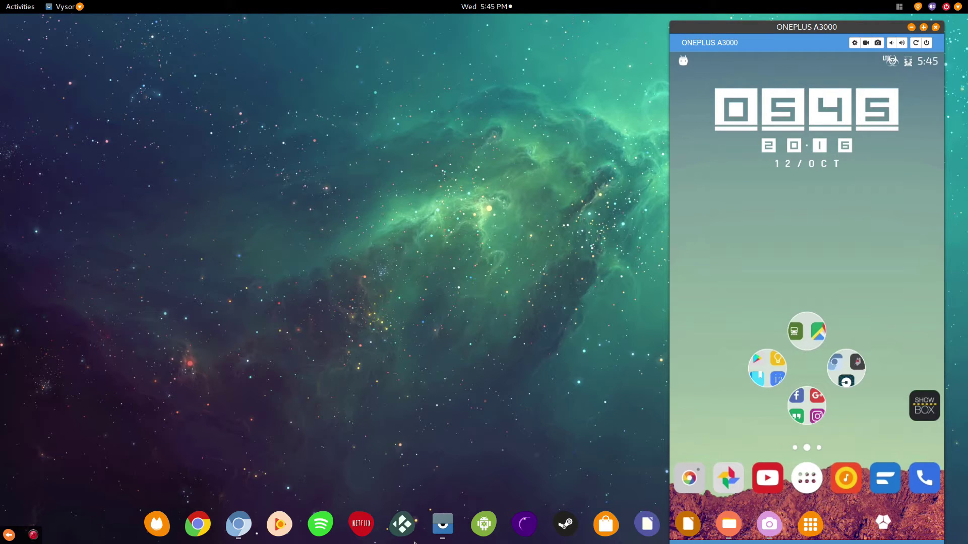
left_click(439, 527)
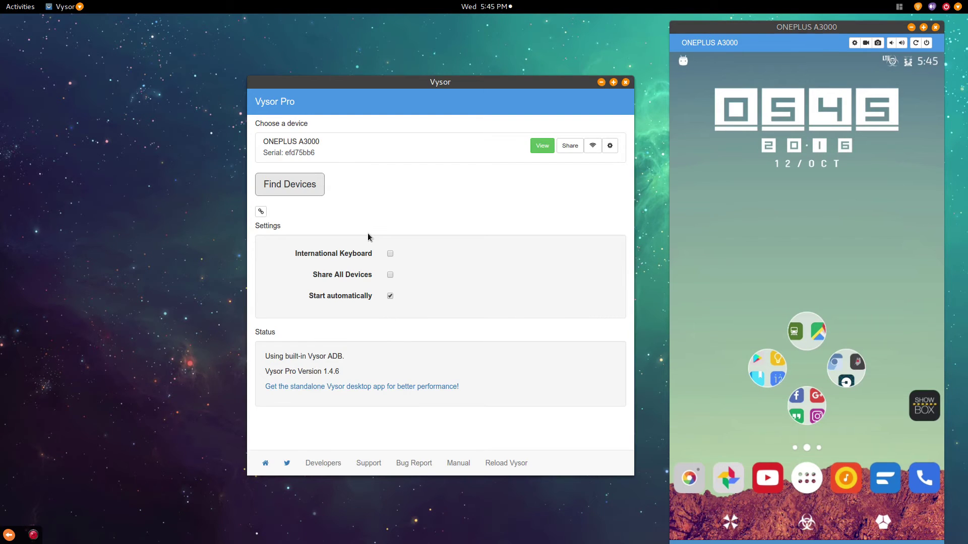
left_click(601, 82)
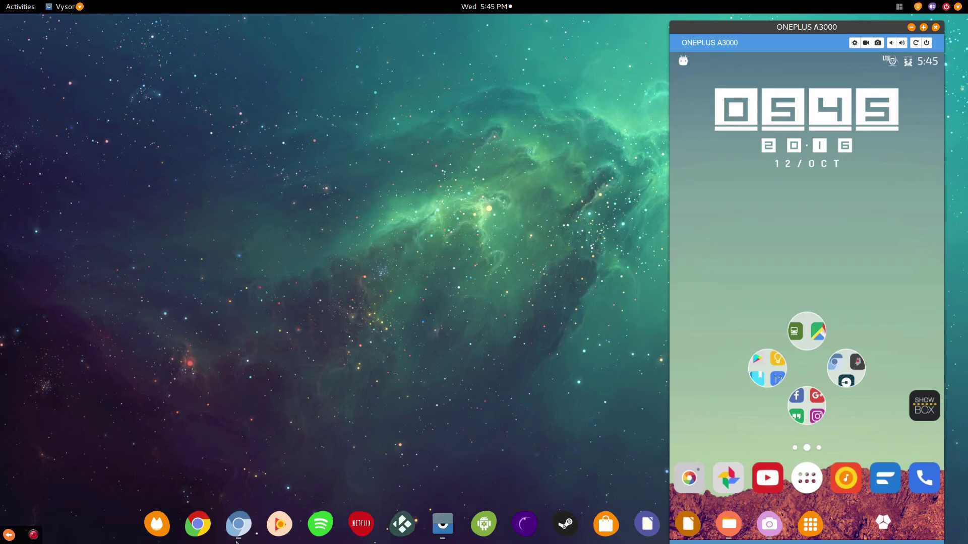